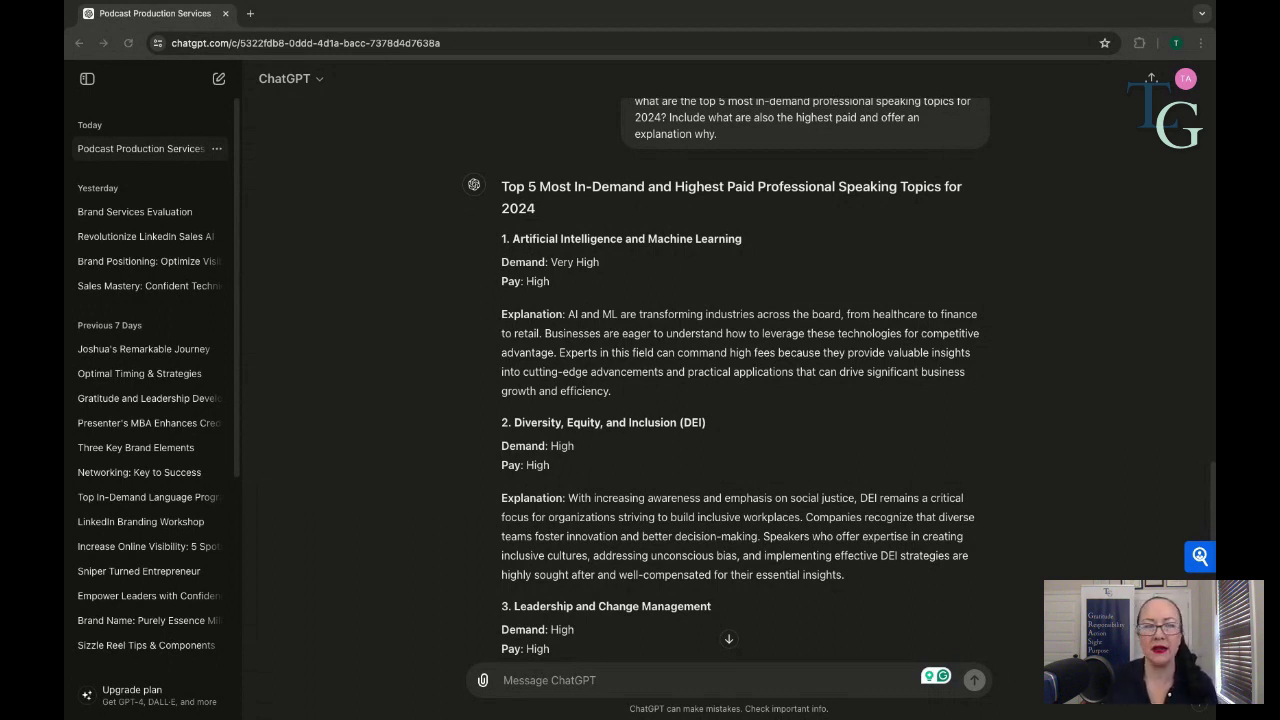
Step: Read through the AI, DEI, Leadership and Change Management, and Workplace Mental Health topics to topic 5
left_click(505, 241)
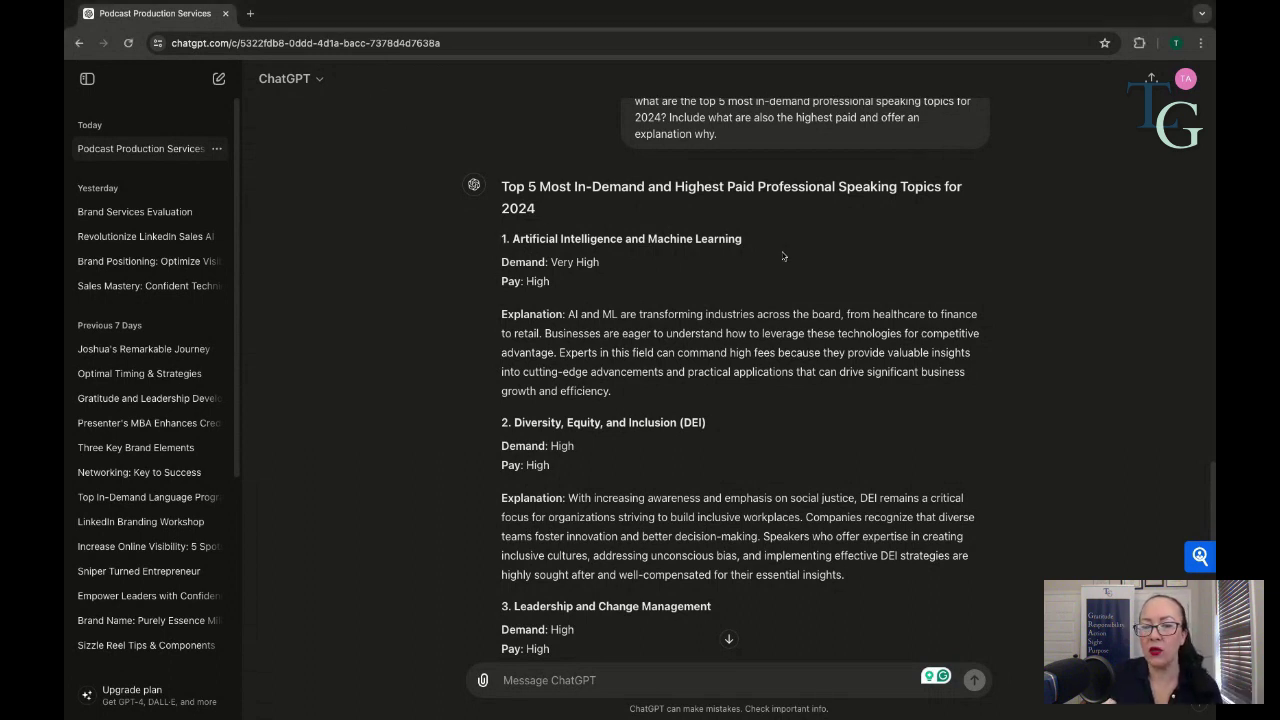
scroll(759, 279, "down", 1)
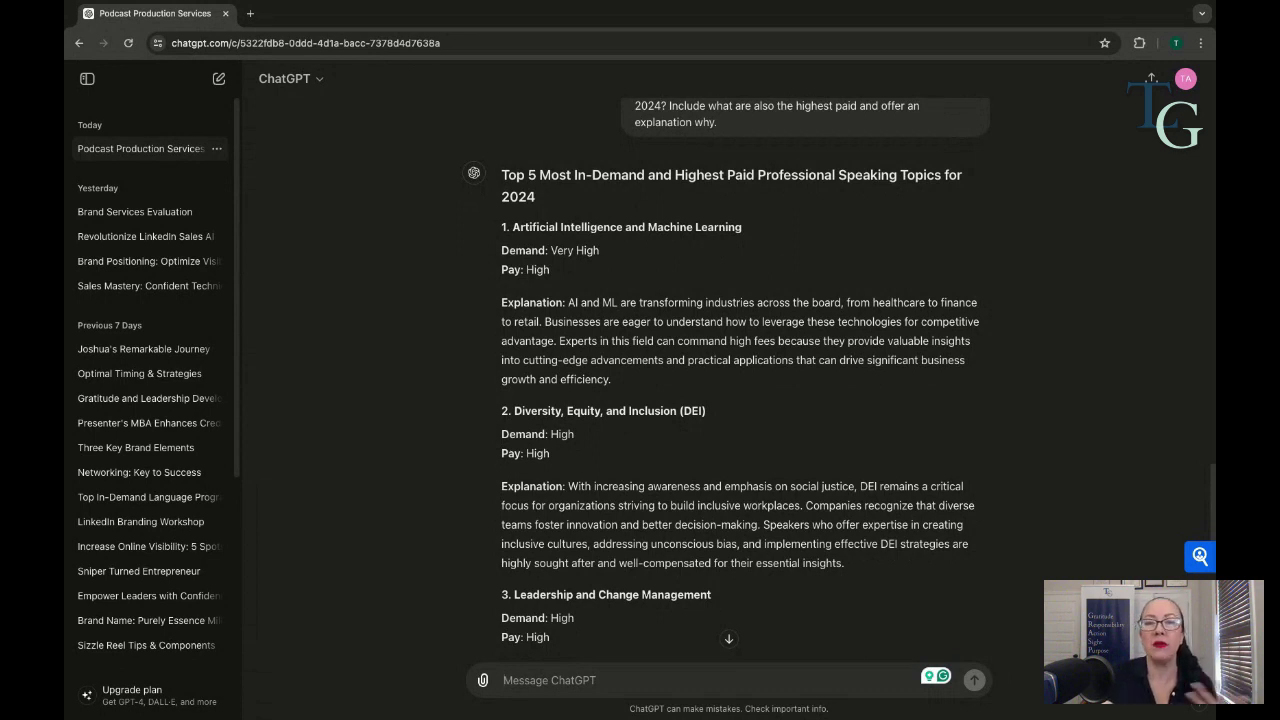
scroll(729, 380, "down", 1)
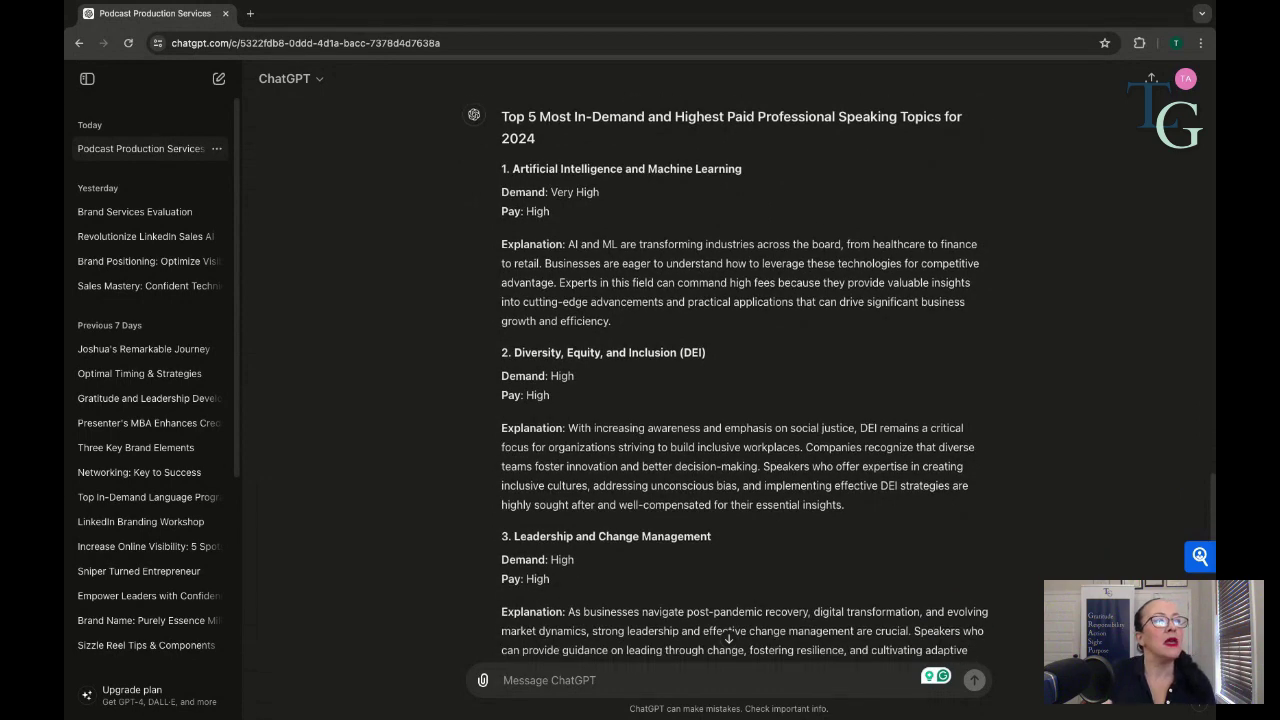
scroll(744, 284, "down", 1)
scroll(744, 284, "up", 2)
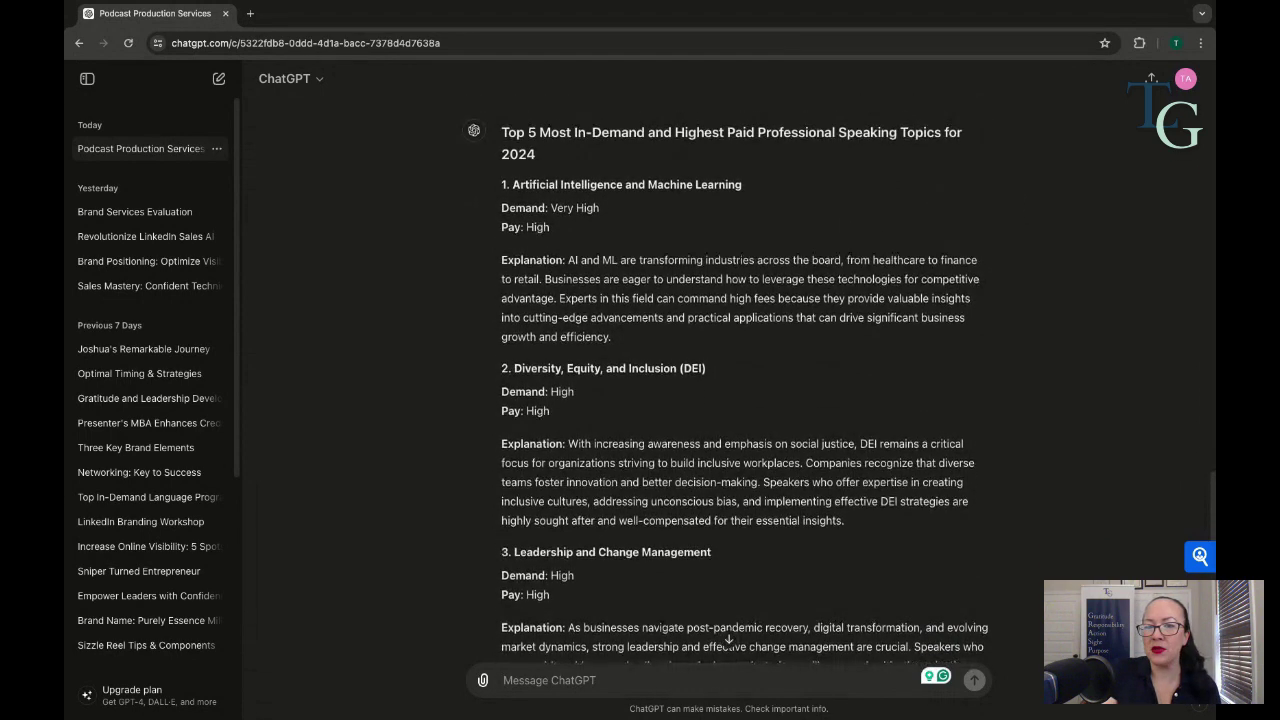
scroll(705, 320, "down", 3)
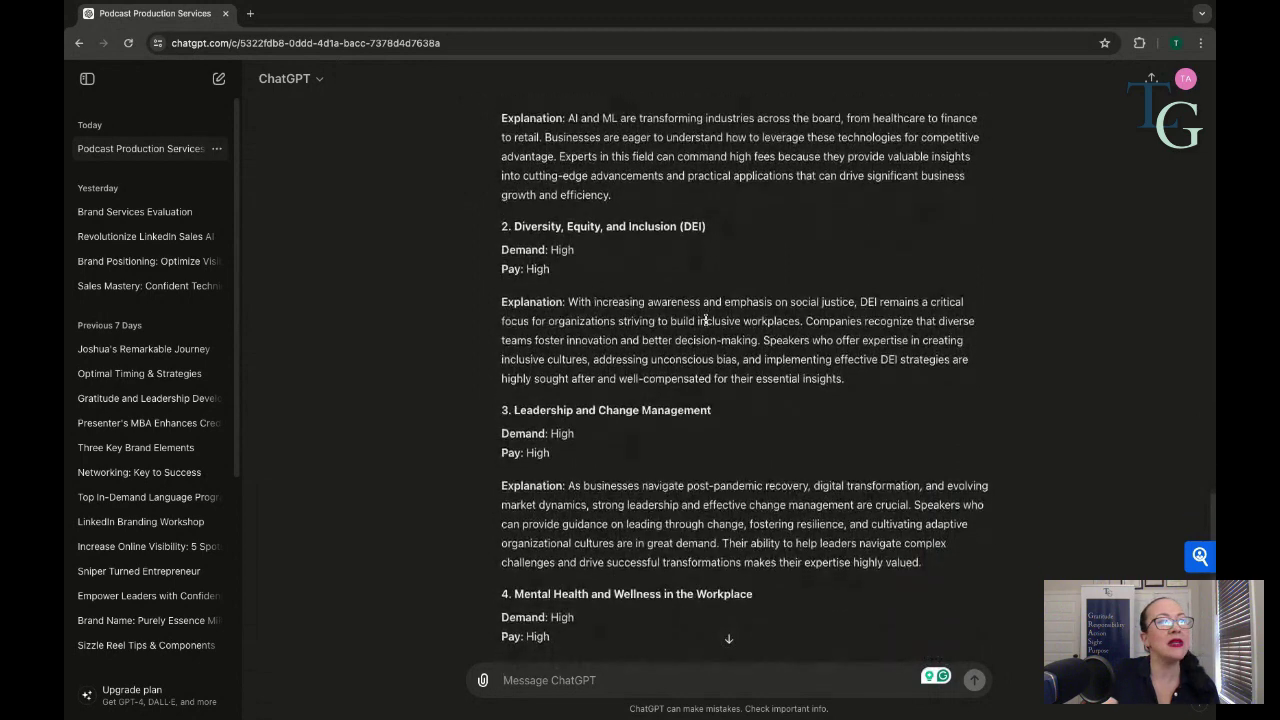
scroll(705, 320, "up", 1)
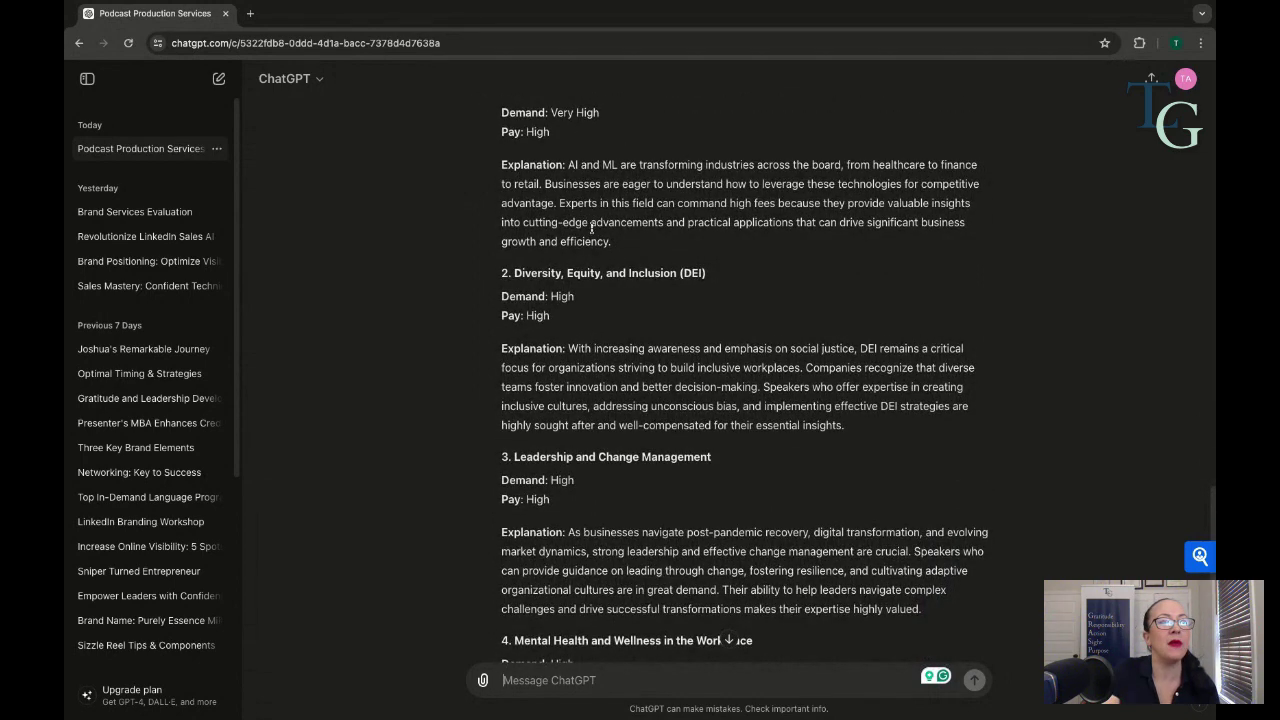
scroll(610, 236, "down", 3)
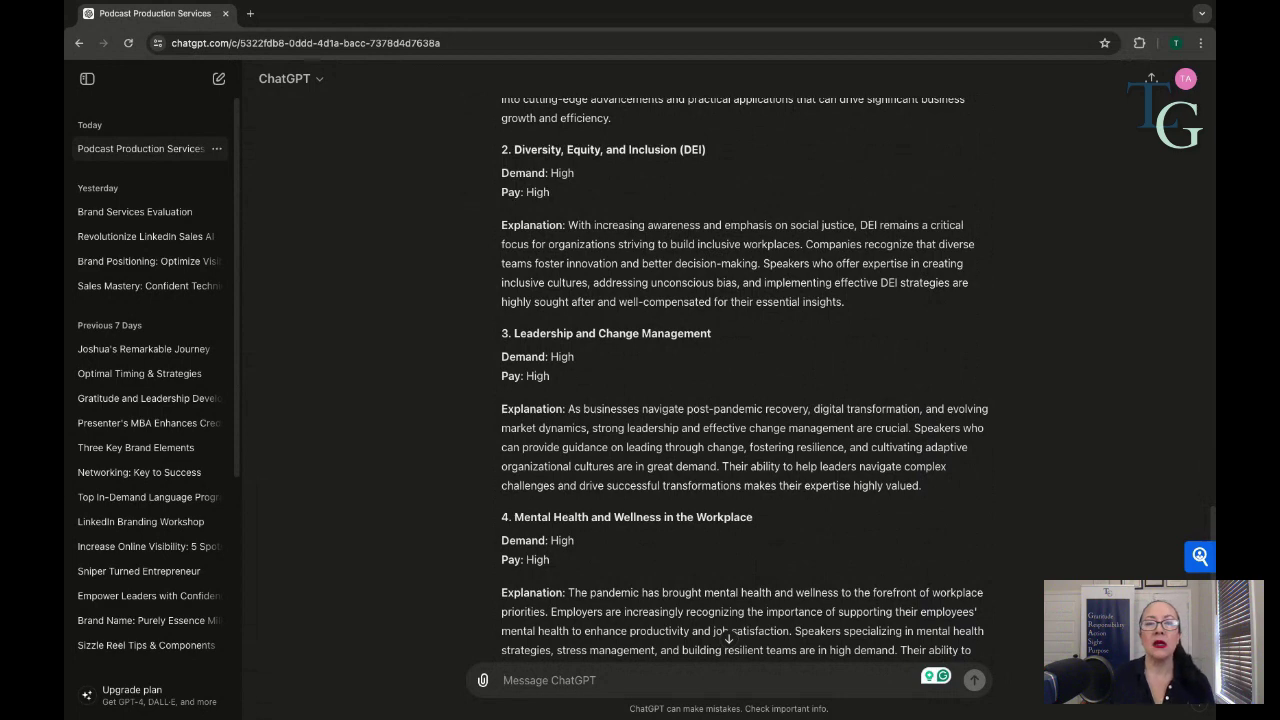
Step: Read topic 5, Sustainability and CSR, rated high demand and high pay, and the closing summary
scroll(745, 380, "down", 3)
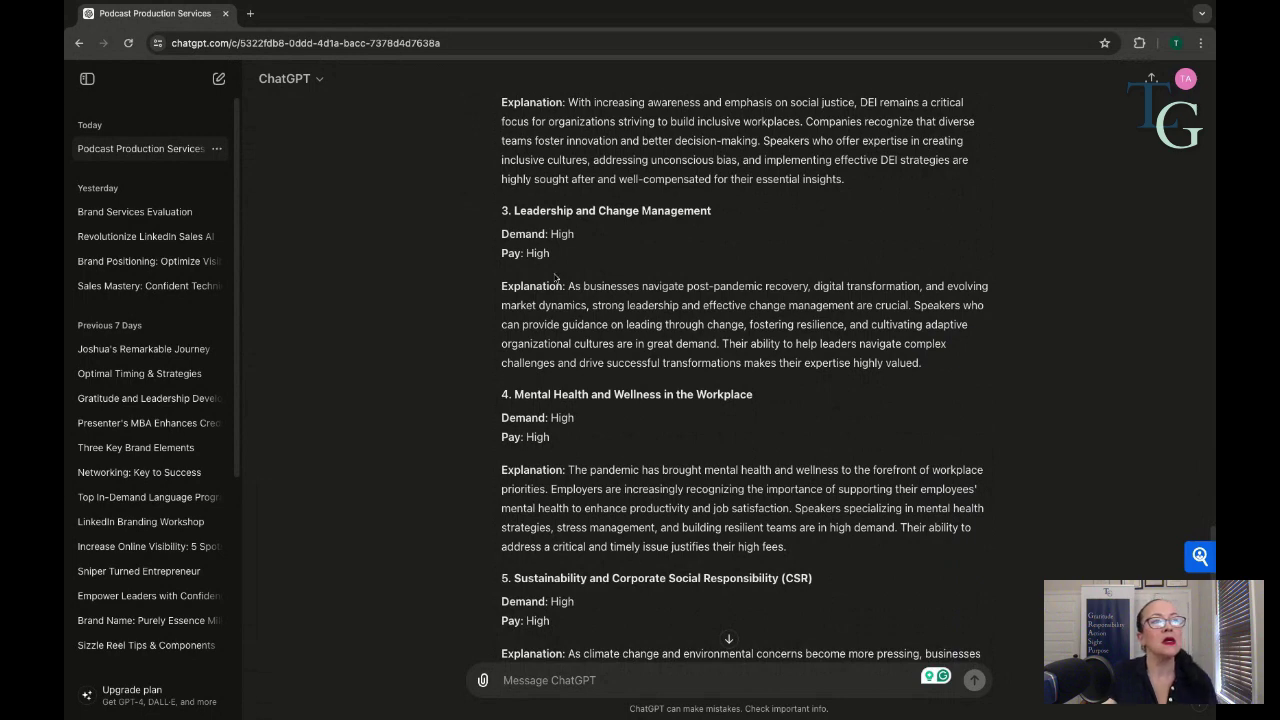
scroll(570, 288, "down", 1)
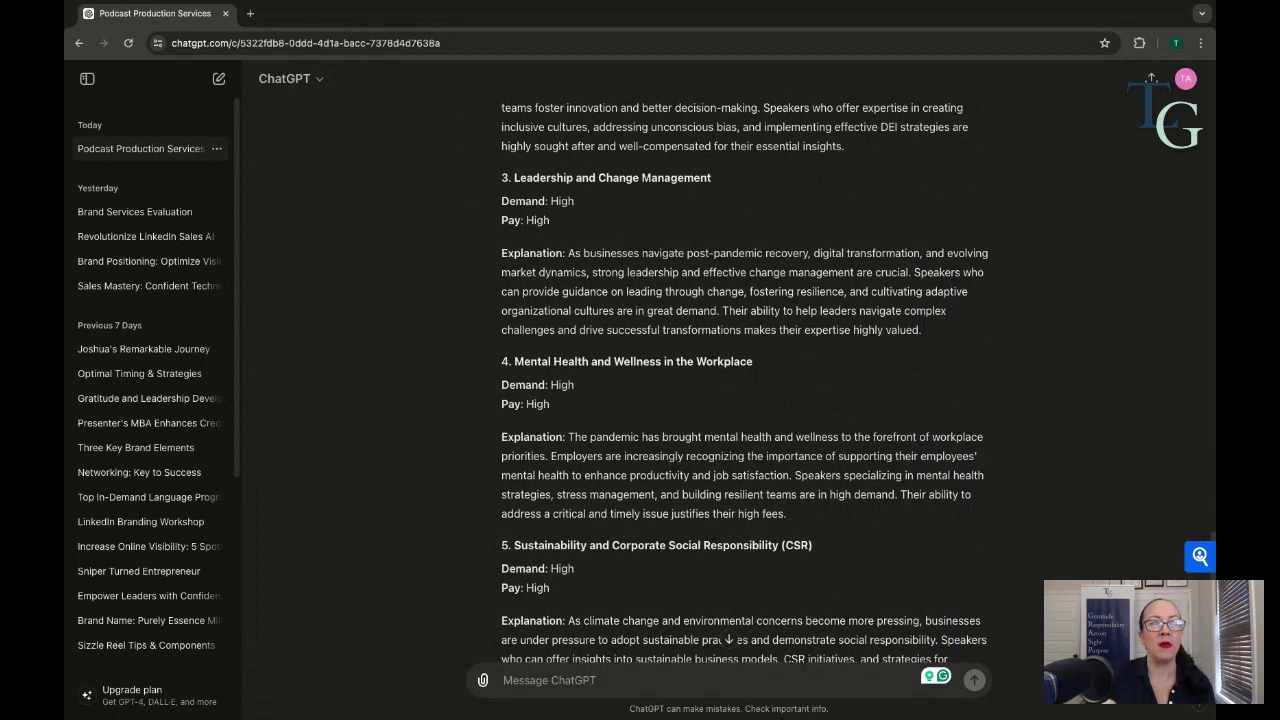
scroll(745, 380, "down", 1)
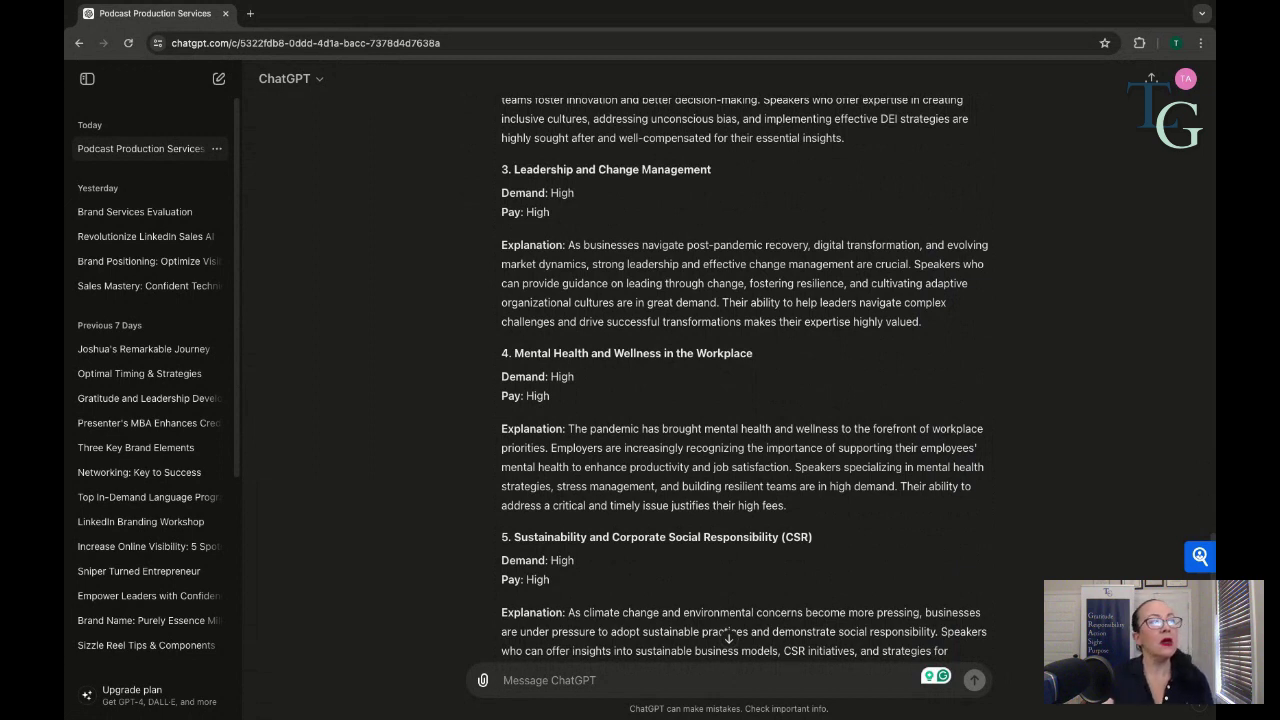
scroll(561, 195, "down", 1)
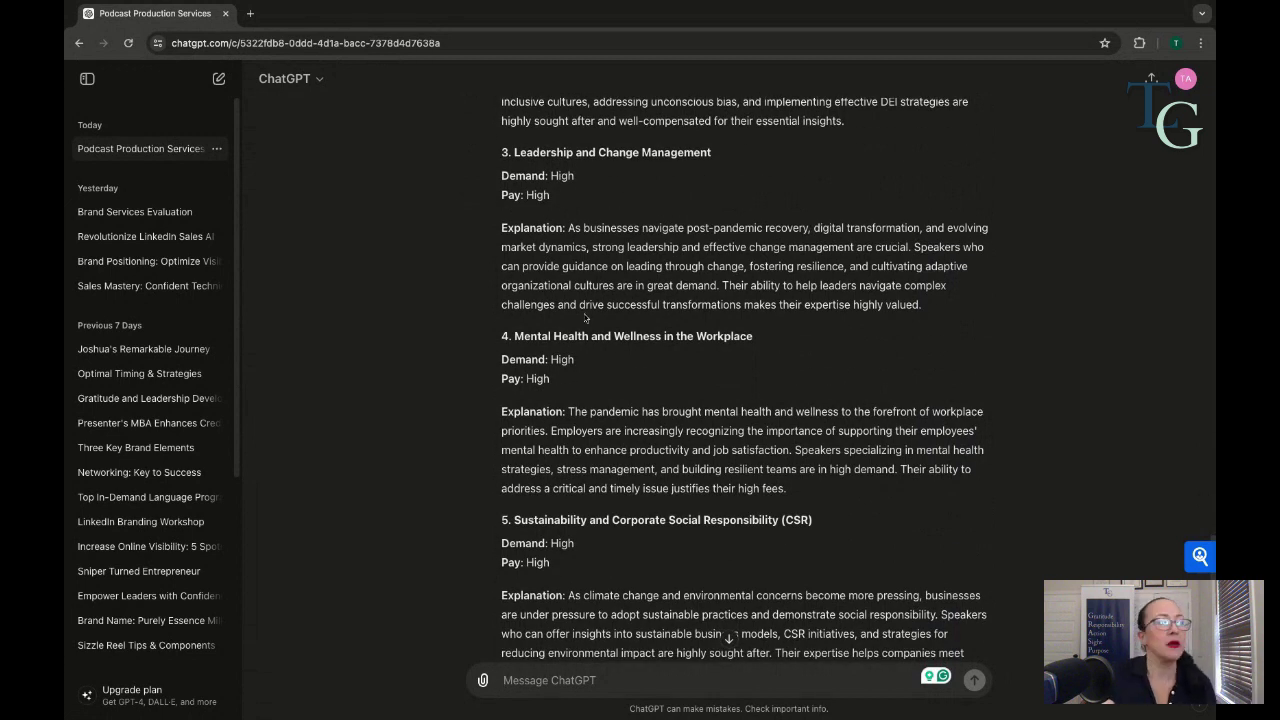
scroll(585, 322, "down", 3)
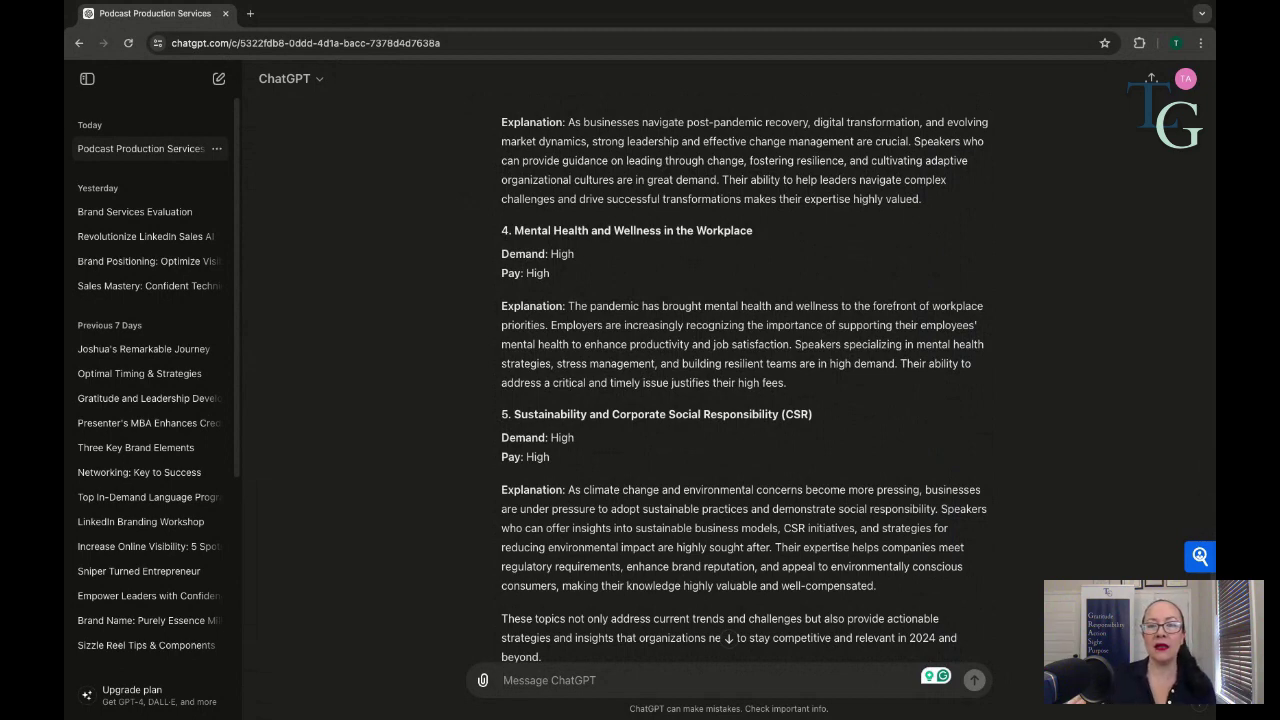
Step: Scroll to the answer's end, where the topics help organizations stay competitive and relevant in 2024
scroll(636, 326, "up", 2)
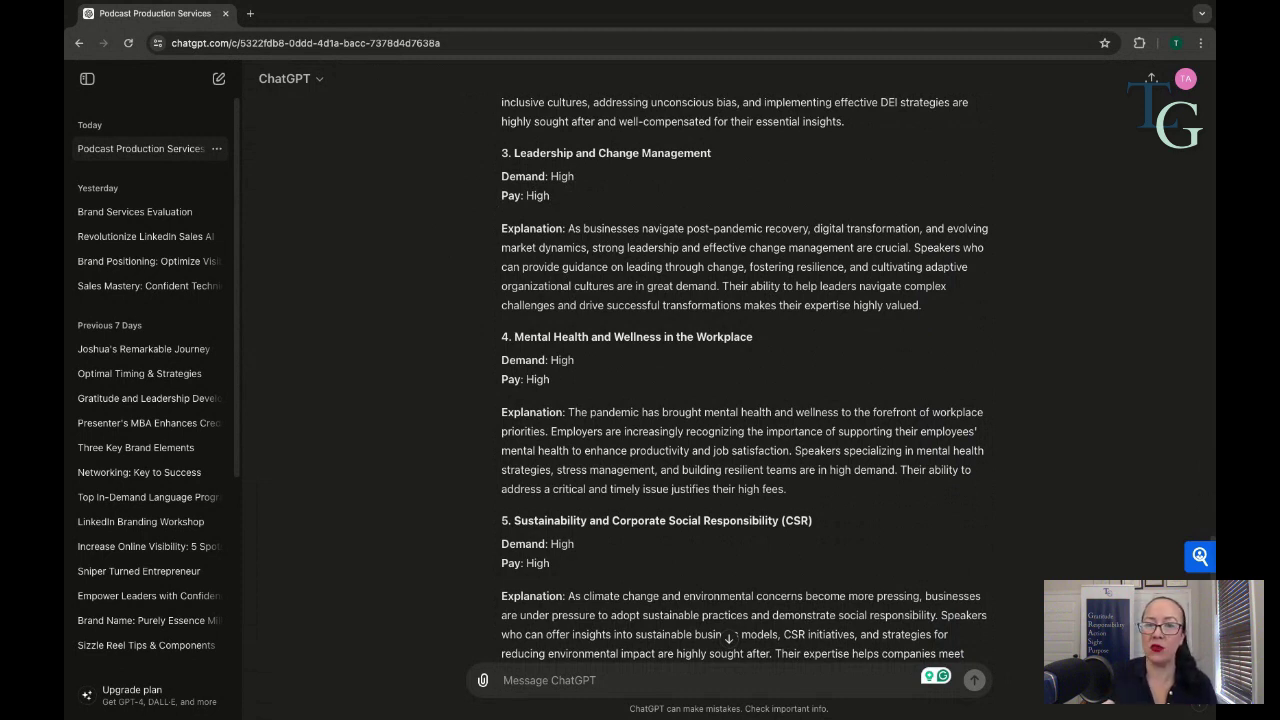
scroll(530, 262, "down", 1)
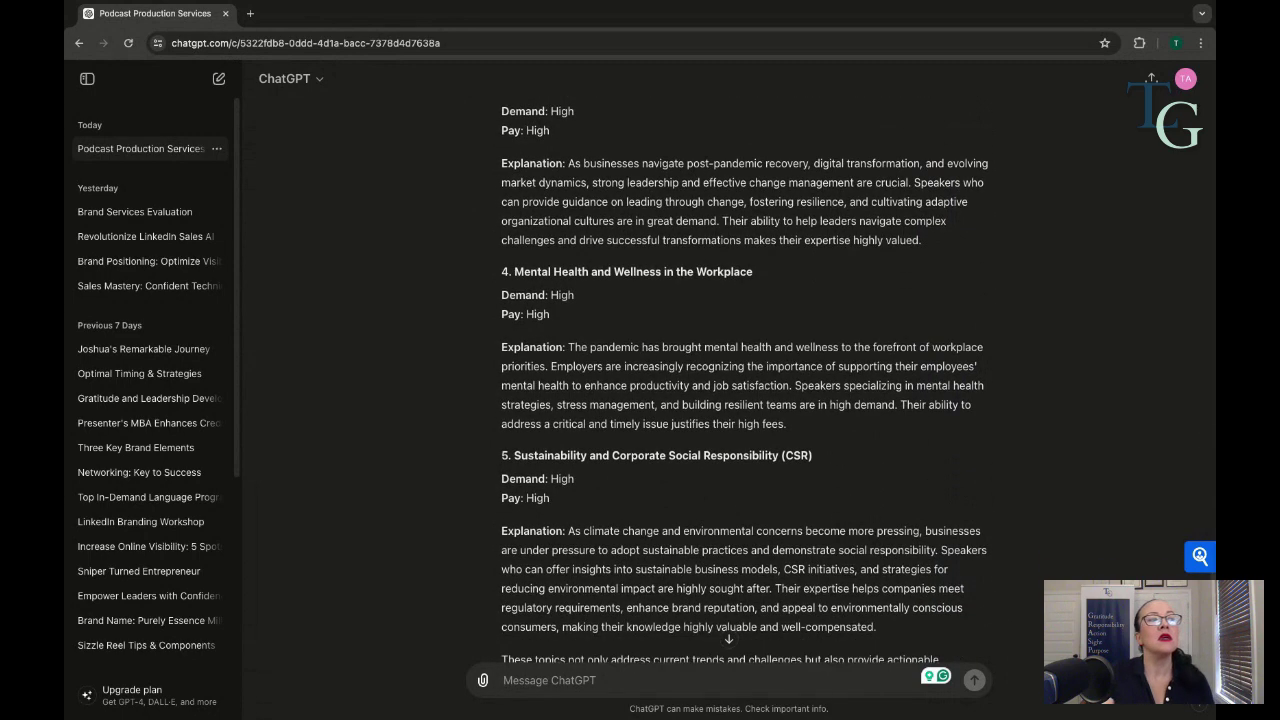
scroll(557, 354, "down", 2)
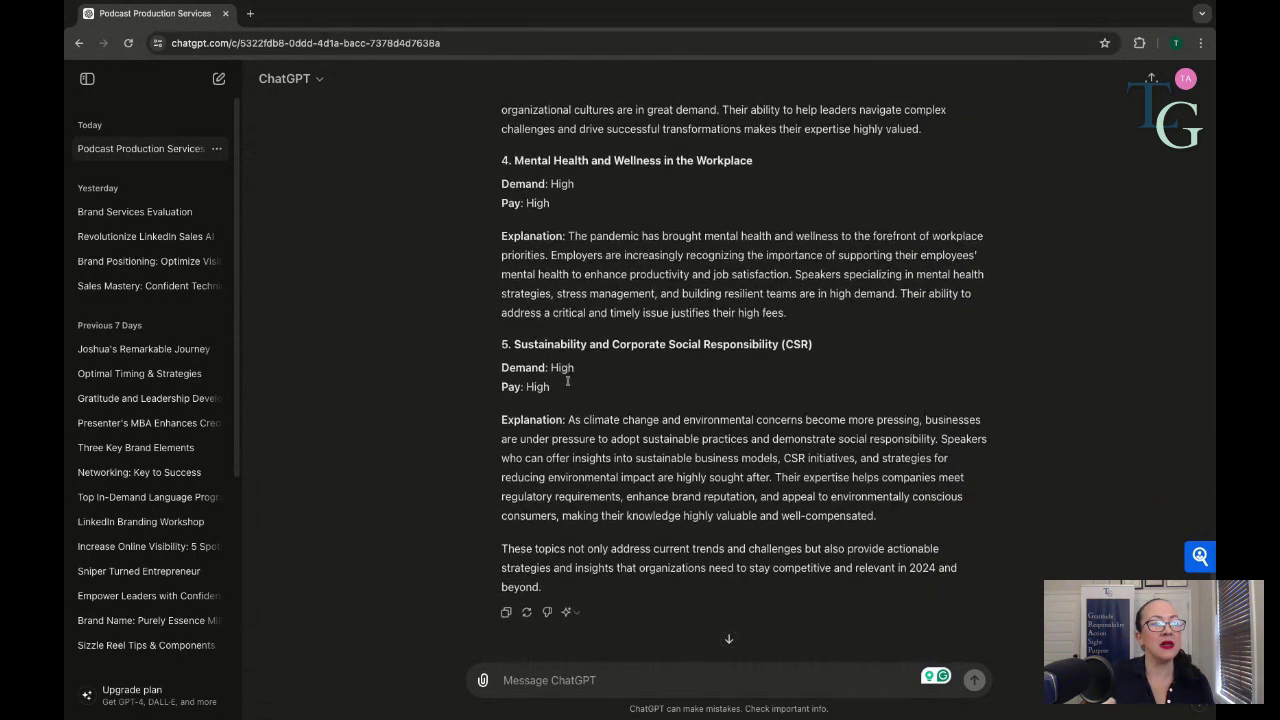
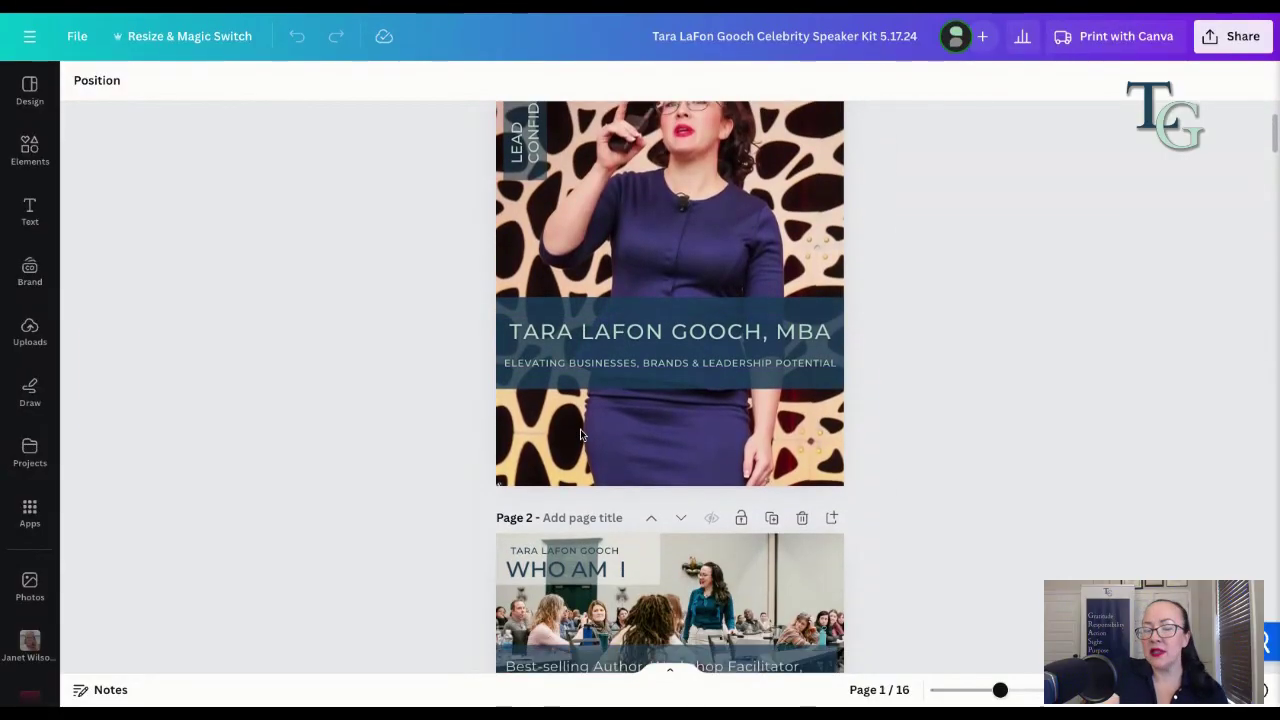
scroll(581, 435, "down", 3)
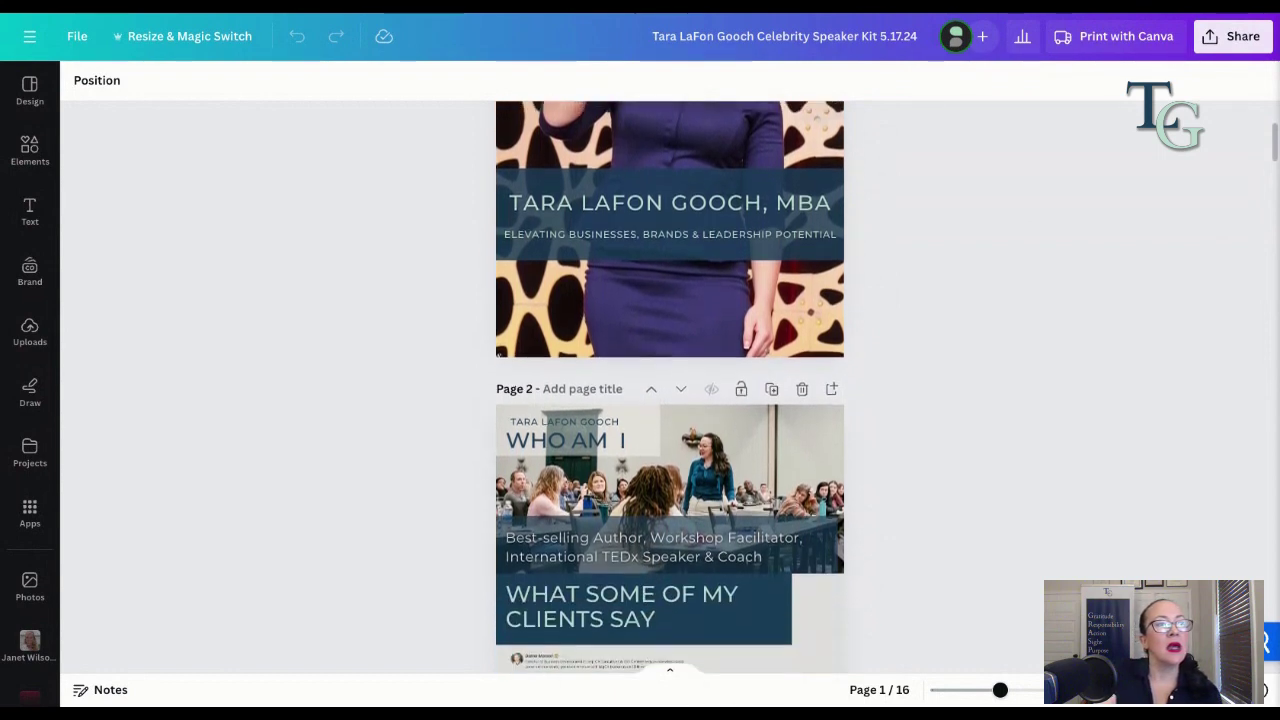
Step: Scroll back and forth around the cover and the Page 2 client testimonials
scroll(581, 435, "up", 2)
scroll(577, 389, "up", 2)
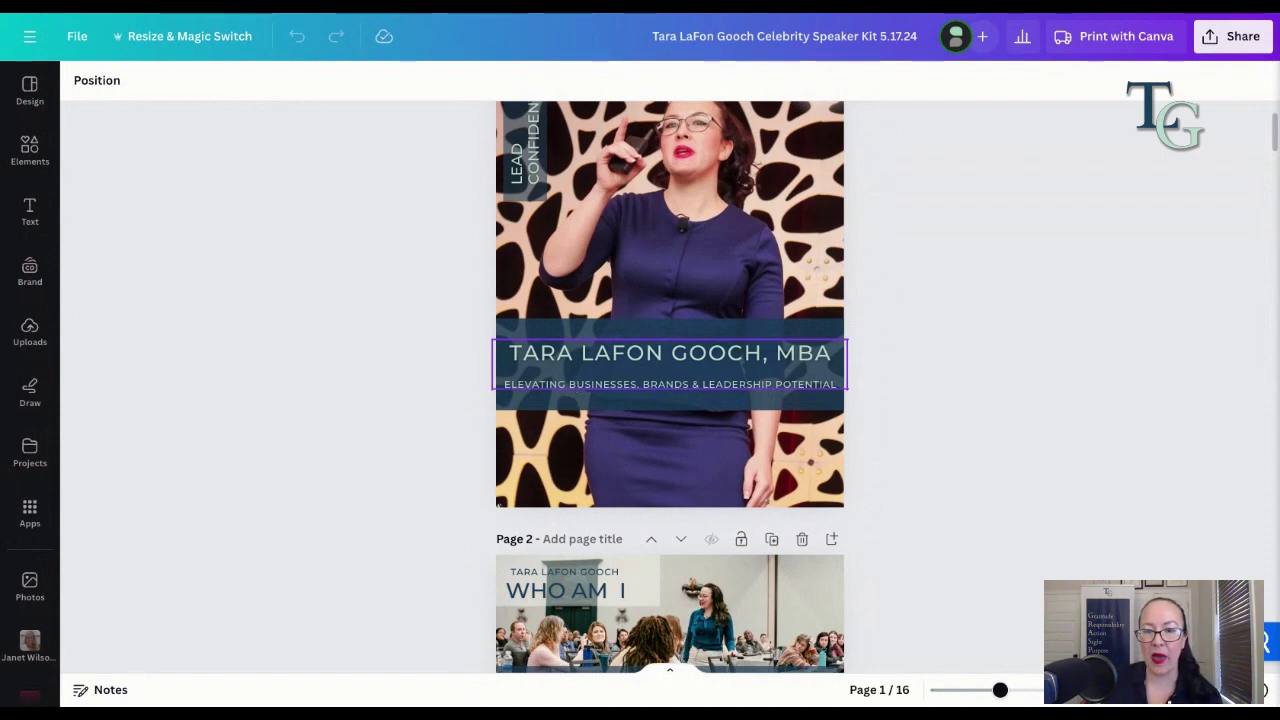
scroll(543, 295, "up", 2)
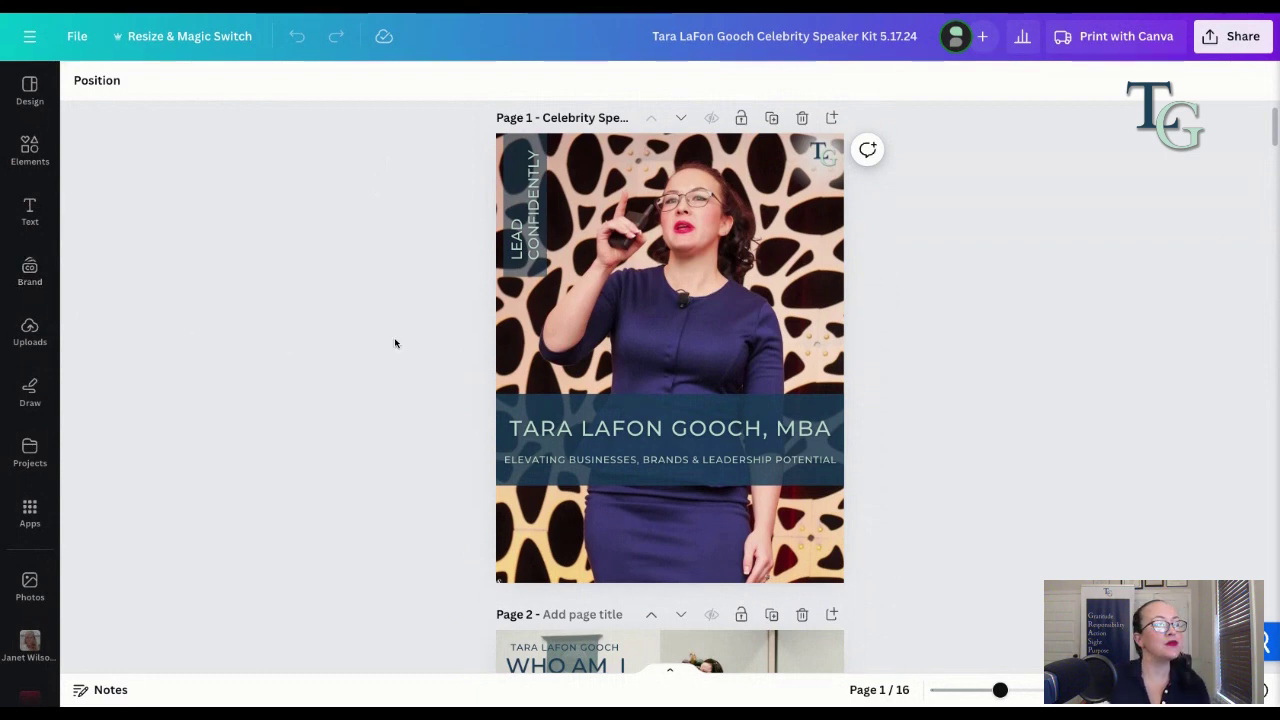
scroll(652, 347, "down", 1)
scroll(528, 243, "up", 2)
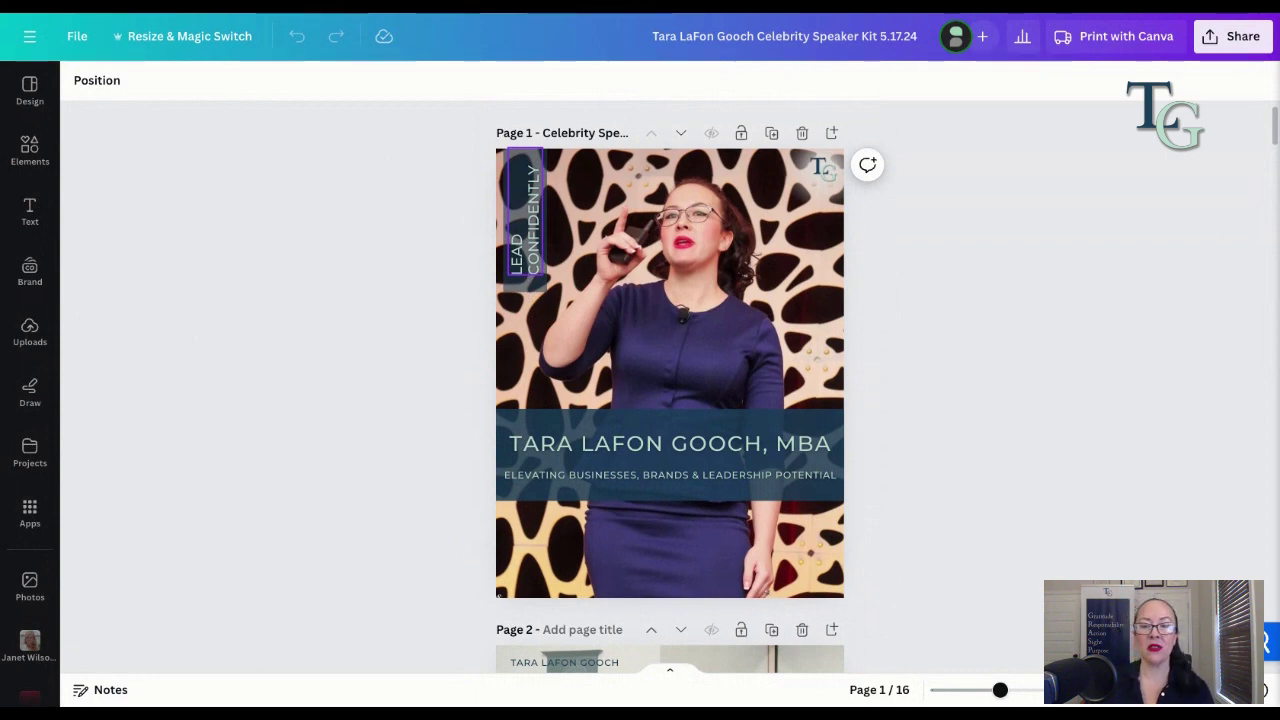
Step: Scroll down to the Page 3 two-column bio with headshot, counter reading 3/16
scroll(670, 390, "down", 1)
scroll(670, 390, "down", 5)
scroll(670, 390, "down", 1)
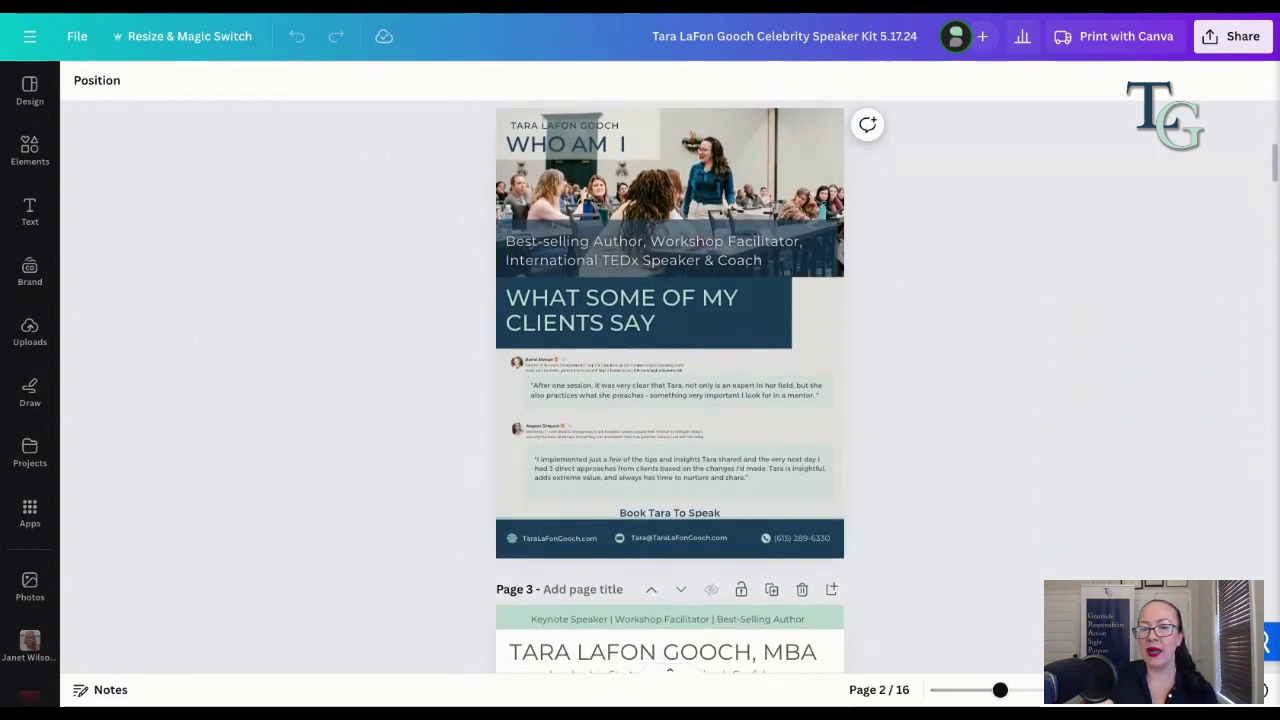
scroll(670, 390, "up", 1)
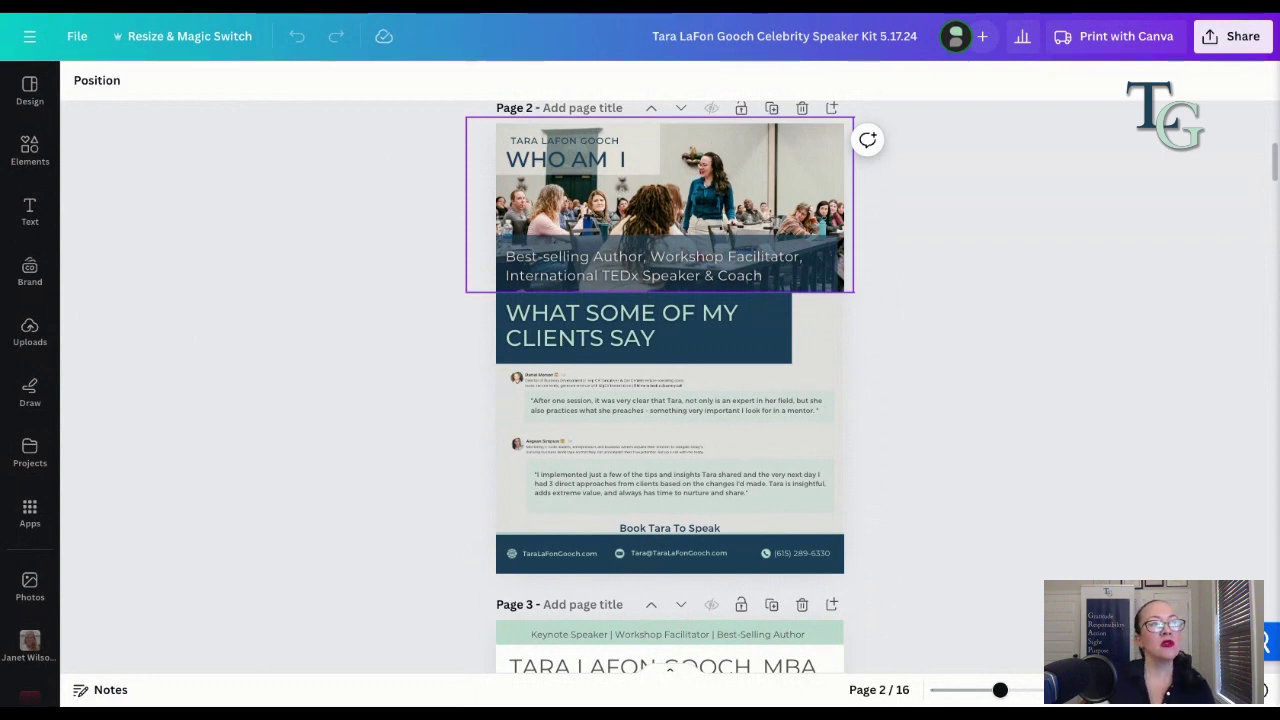
scroll(670, 390, "down", 1)
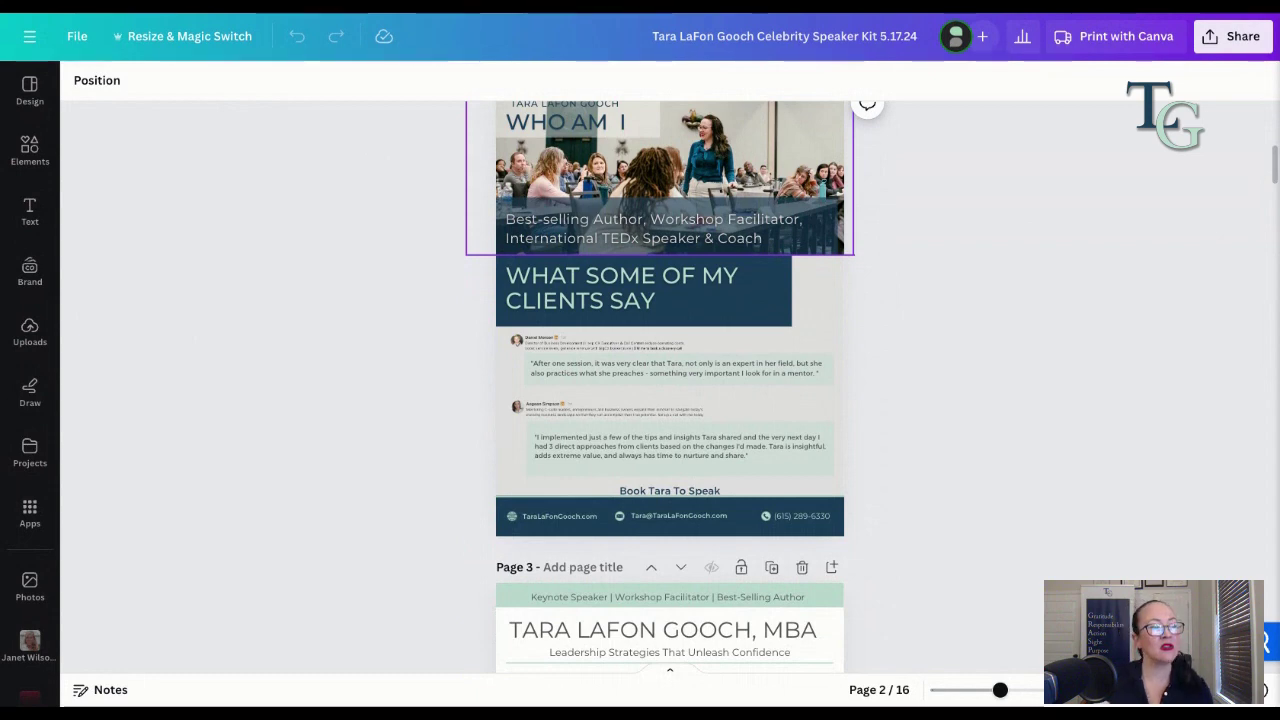
scroll(670, 390, "down", 1)
scroll(670, 390, "down", 1)
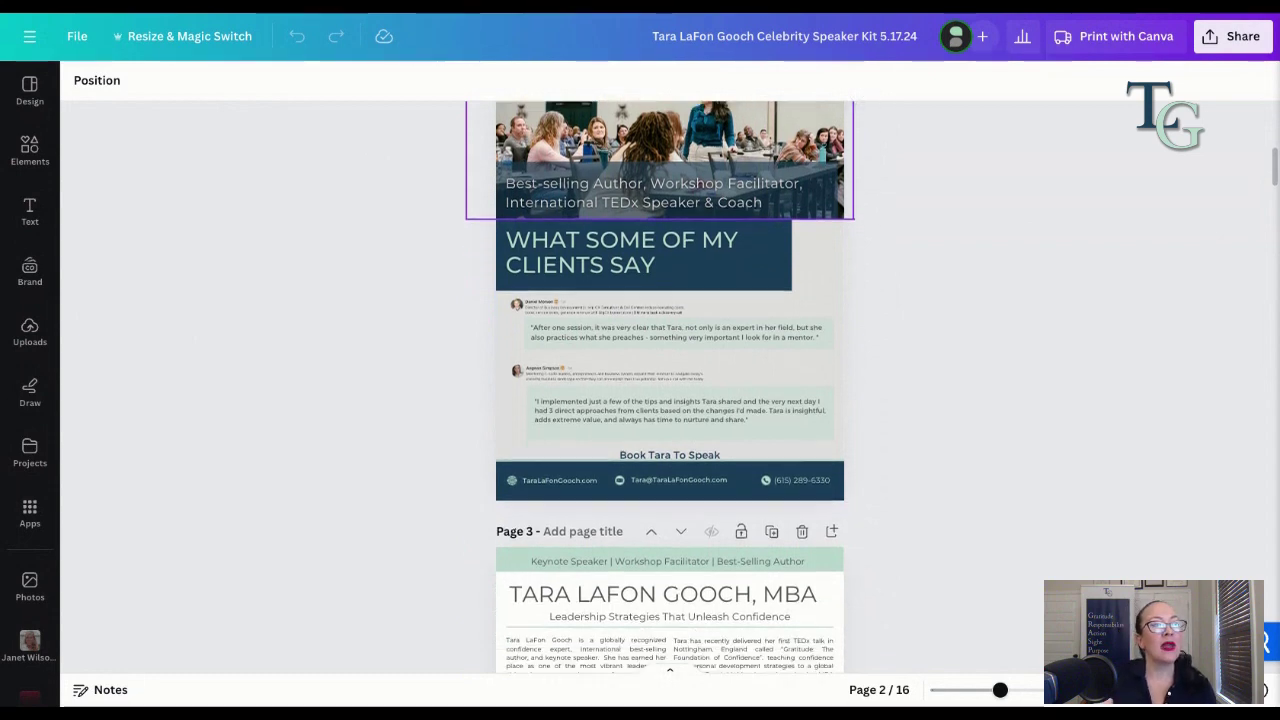
scroll(634, 250, "down", 1)
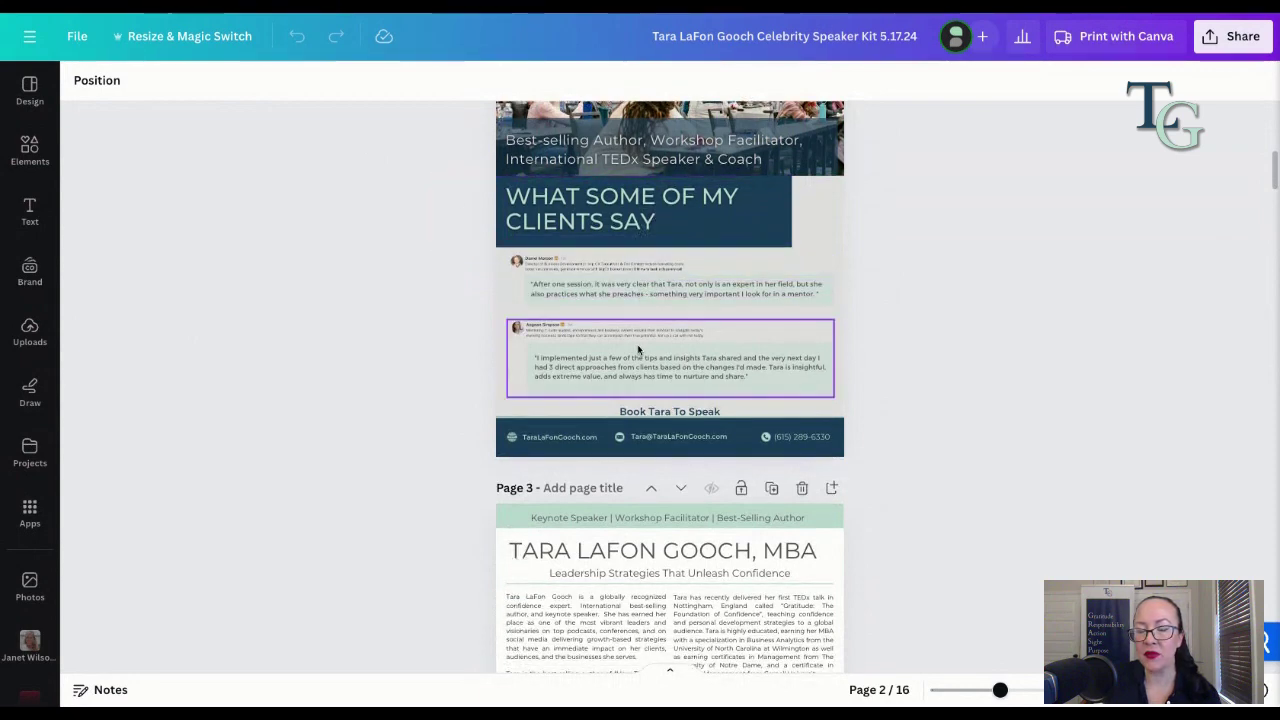
scroll(634, 349, "down", 1)
scroll(660, 345, "down", 2)
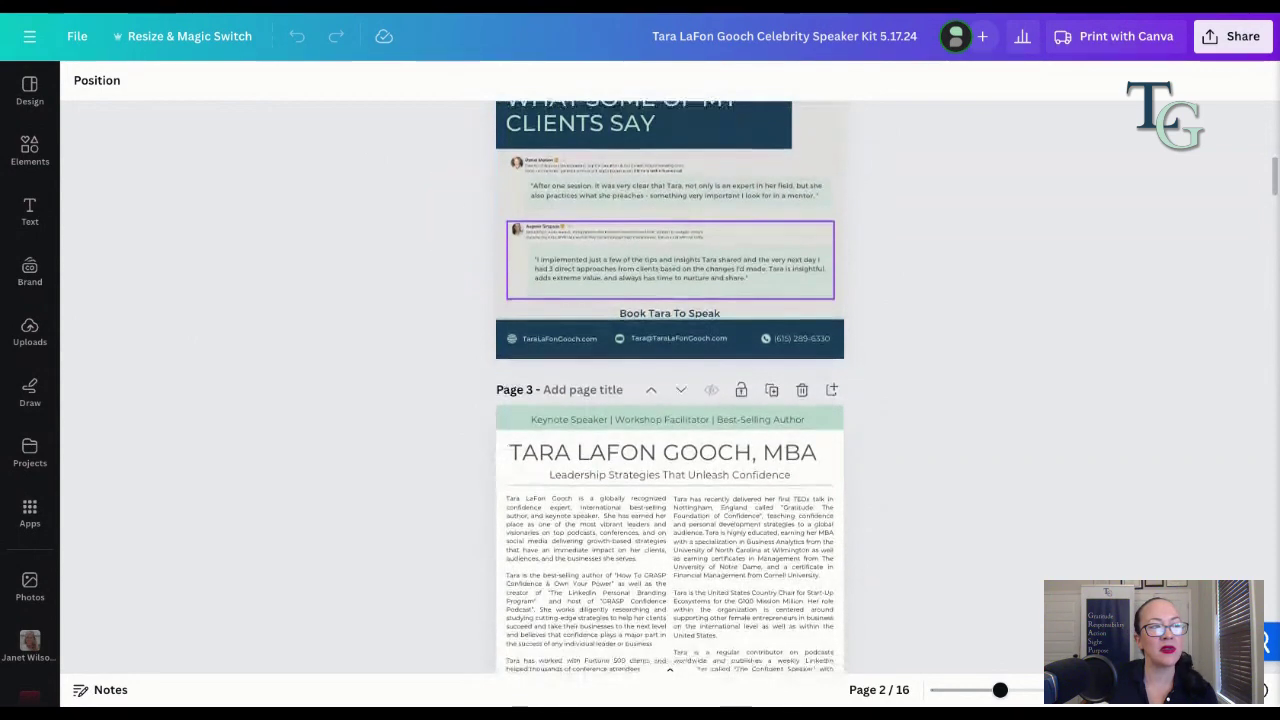
scroll(660, 345, "down", 5)
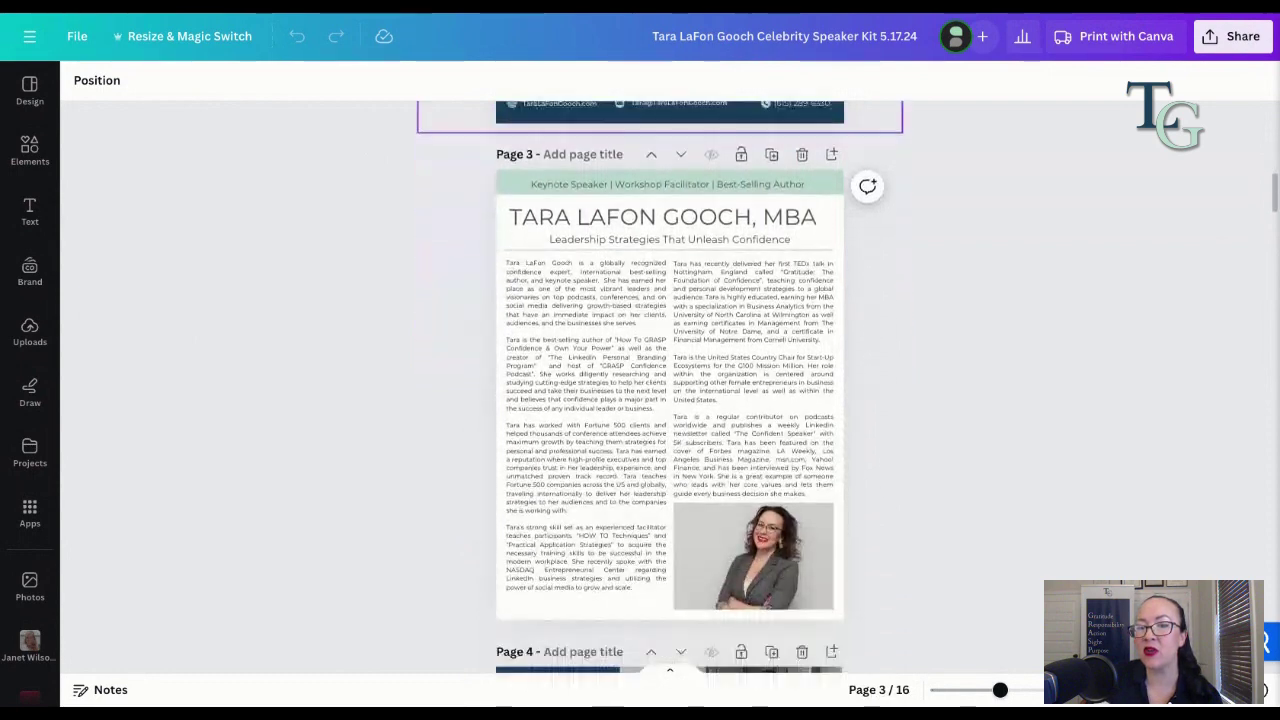
scroll(660, 345, "down", 1)
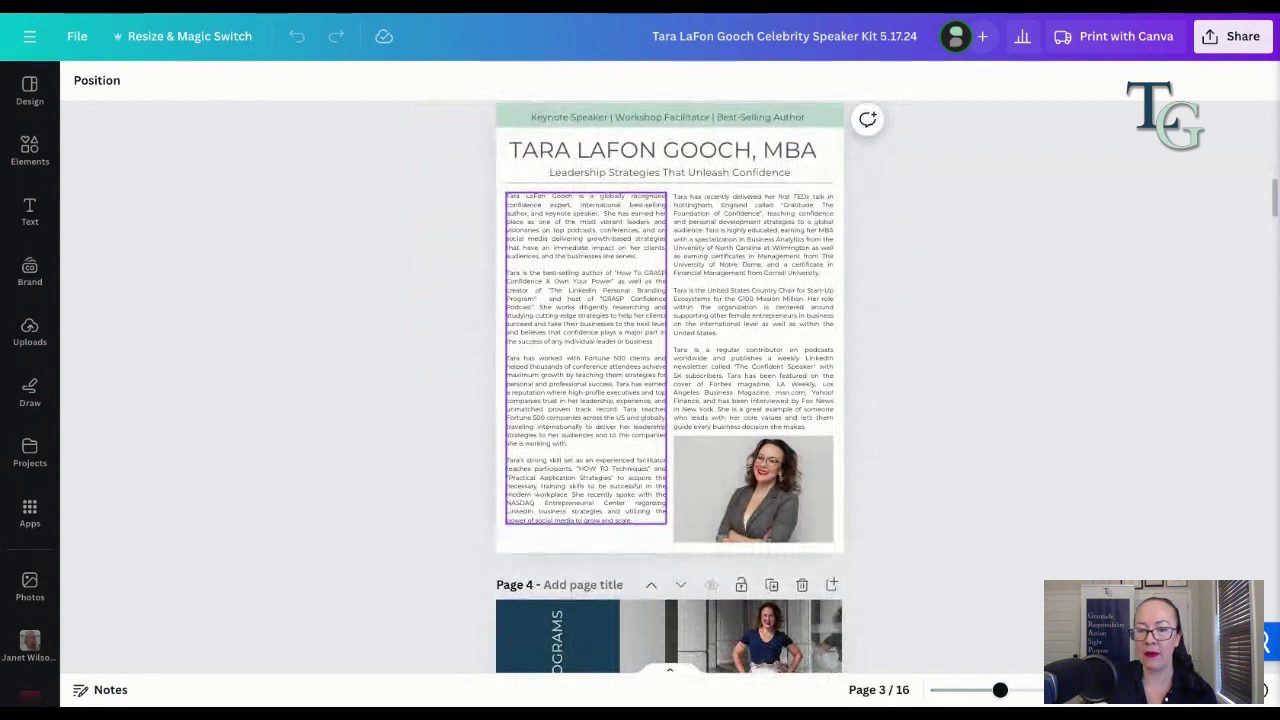
scroll(585, 350, "down", 1)
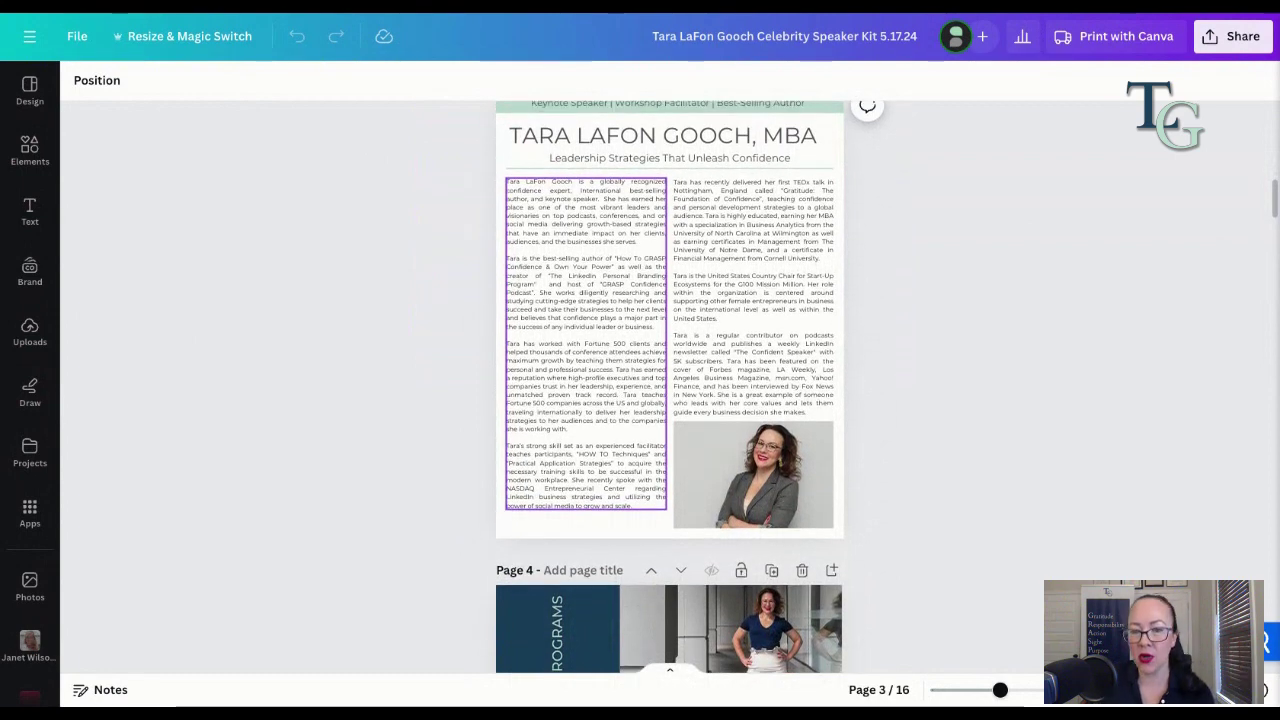
scroll(585, 350, "up", 1)
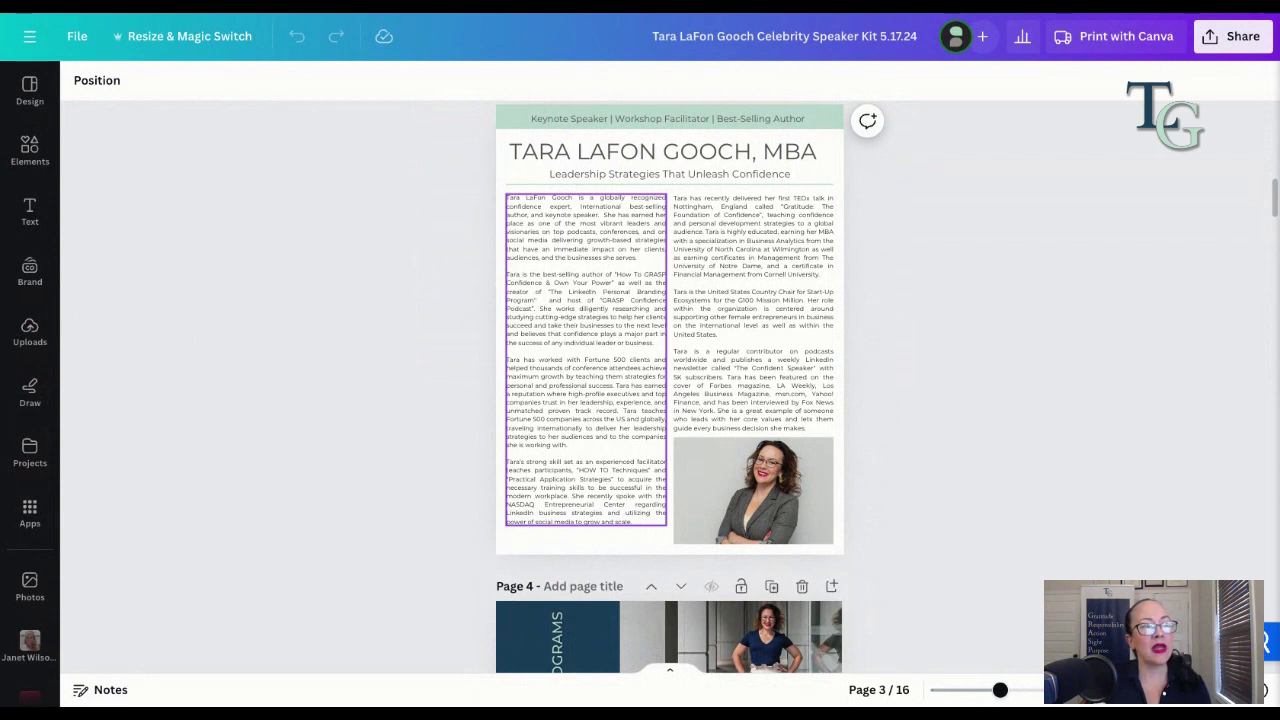
scroll(670, 387, "down", 1)
scroll(670, 387, "up", 1)
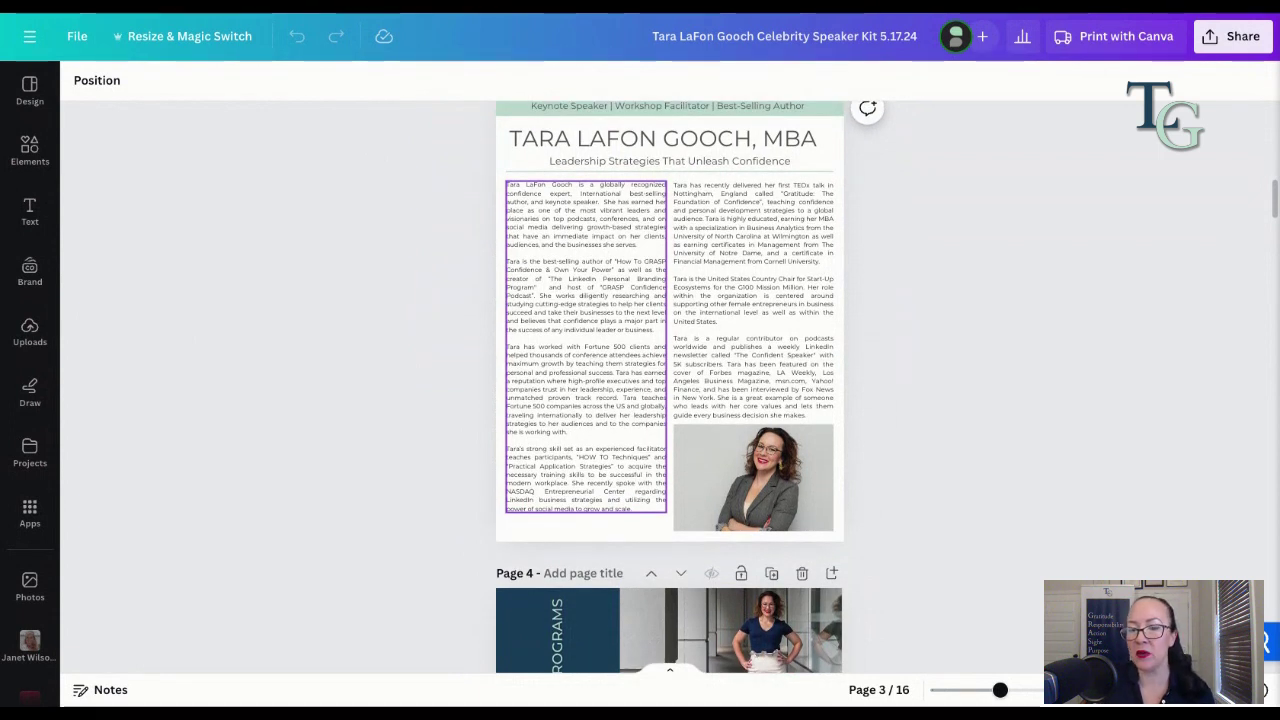
Step: Put the Page 3 'Leadership Strategies That Unleash Confidence' subtitle into text edit mode
double_click(650, 163)
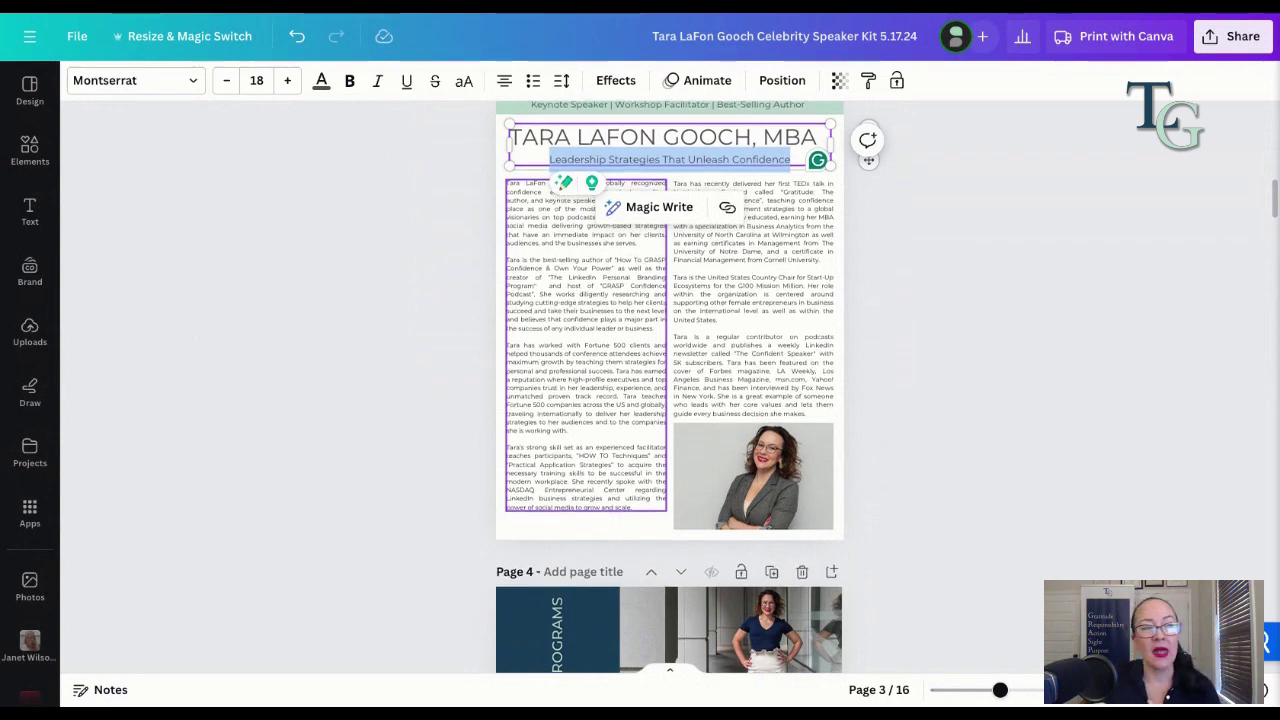
scroll(670, 385, "down", 5)
scroll(669, 267, "up", 2)
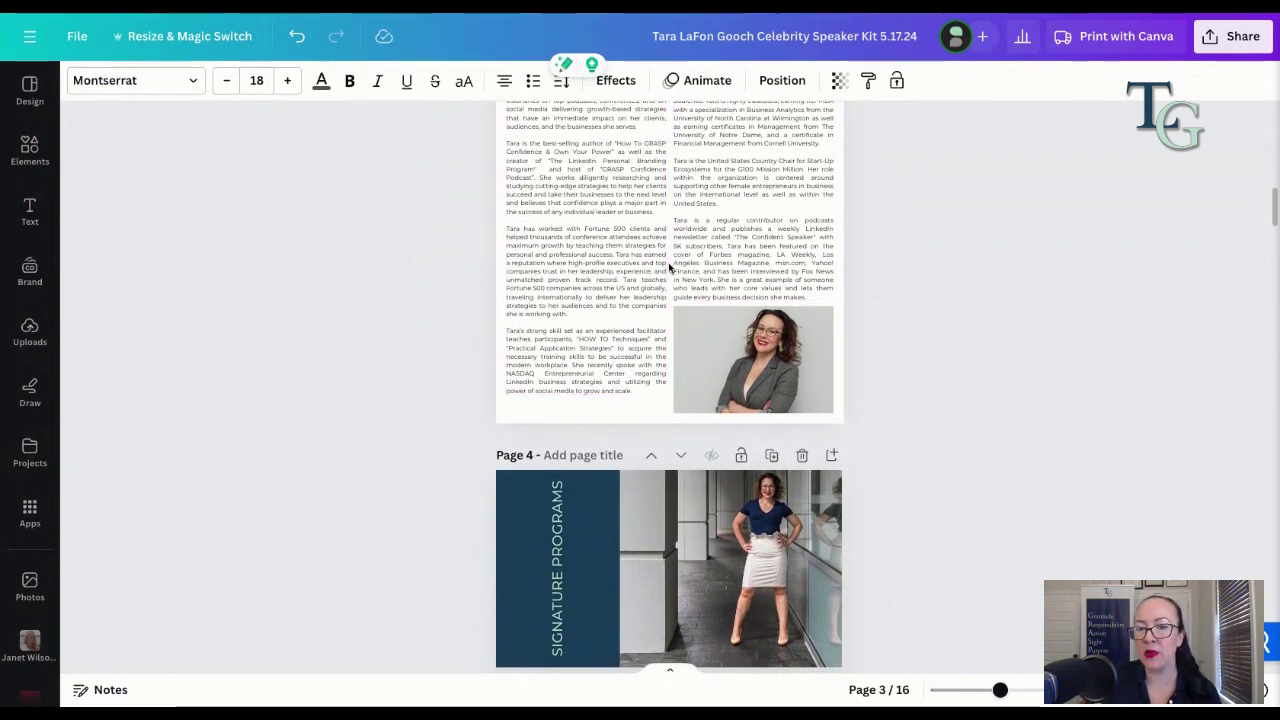
Step: Scroll down through page 4's program overview toward its bottom
scroll(625, 282, "down", 1)
scroll(625, 282, "down", 4)
scroll(610, 276, "down", 4)
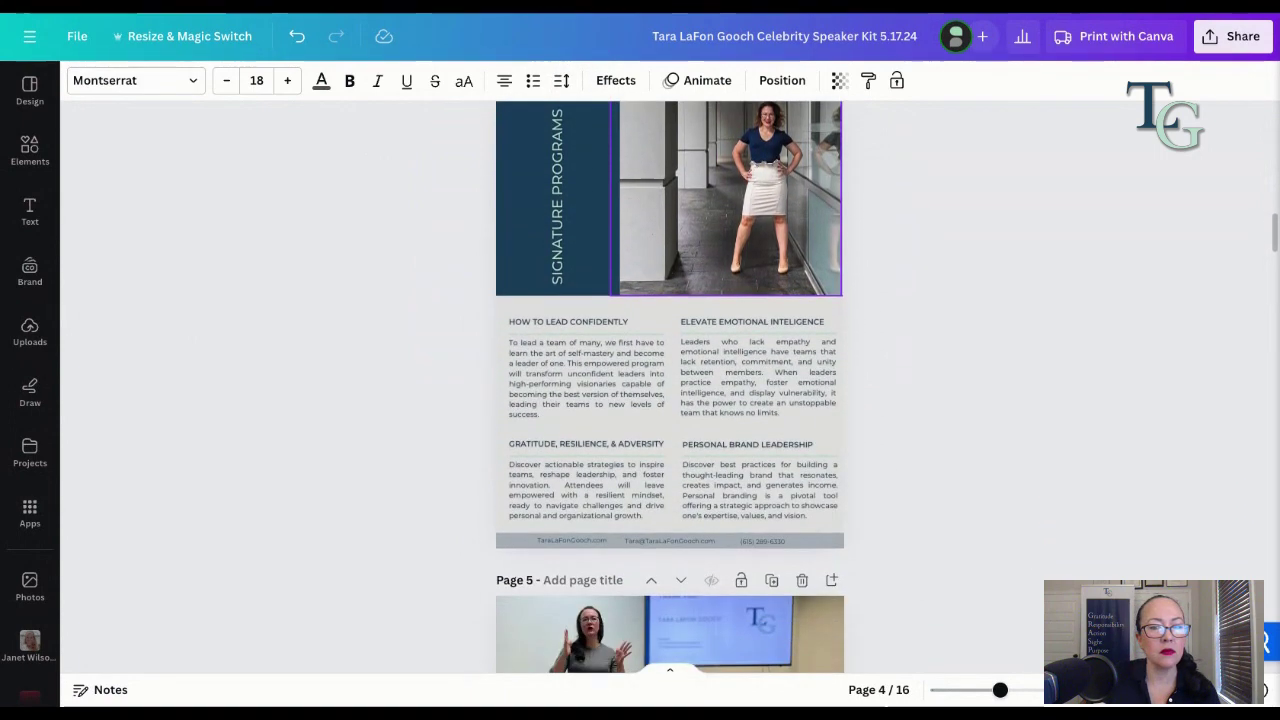
scroll(569, 327, "down", 1)
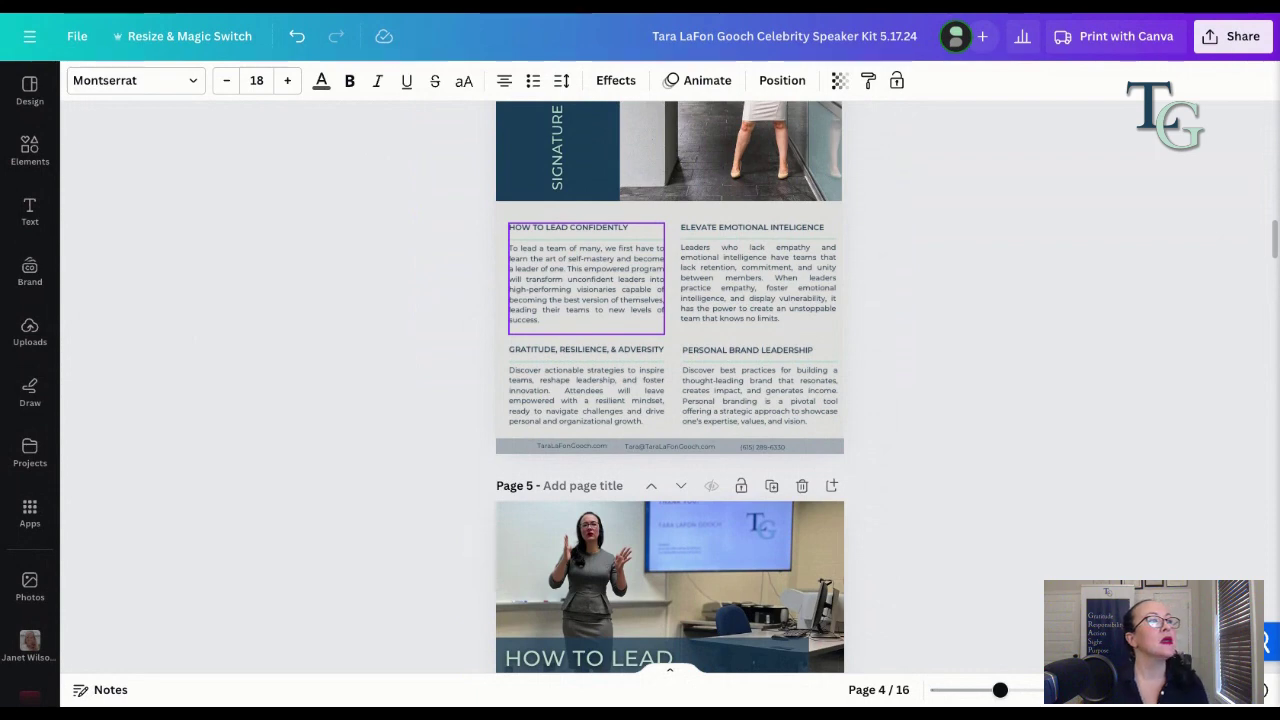
scroll(586, 370, "down", 1)
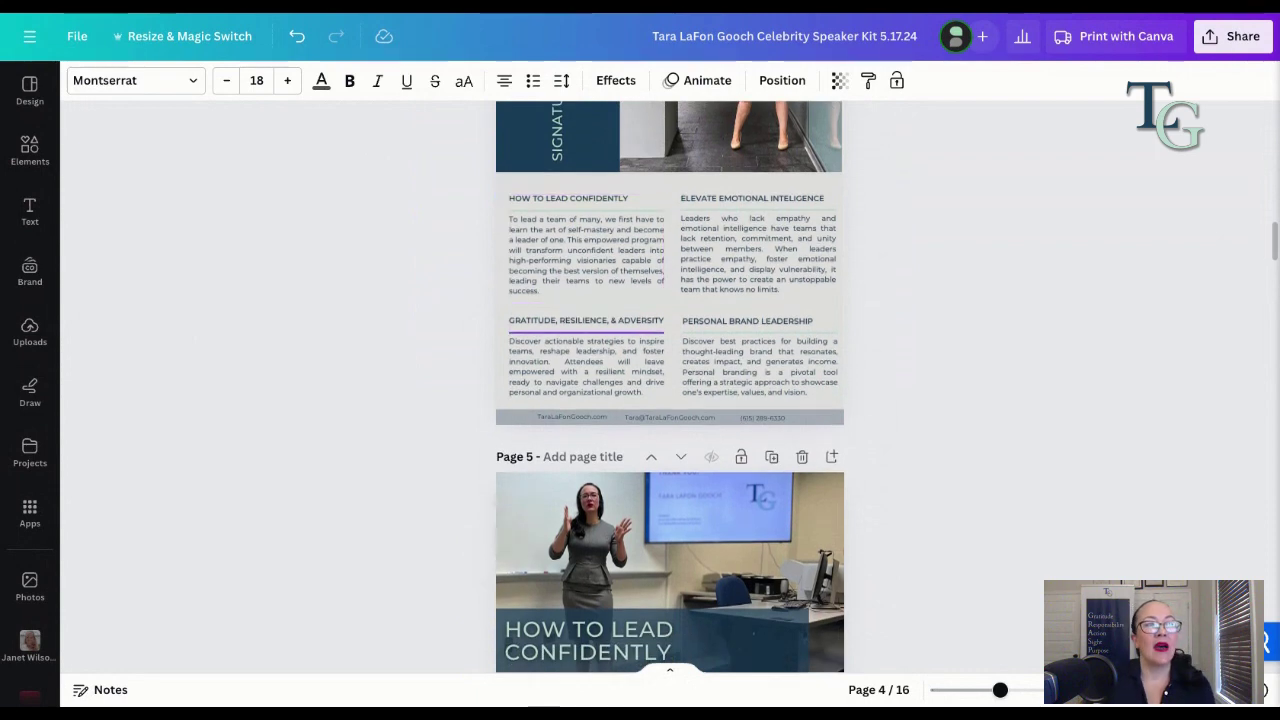
Step: Select the Elevate Emotional Intelligence, Gratitude, Resilience & Adversity and Personal Brand Leadership text blocks
right_click(786, 270)
left_click(762, 277)
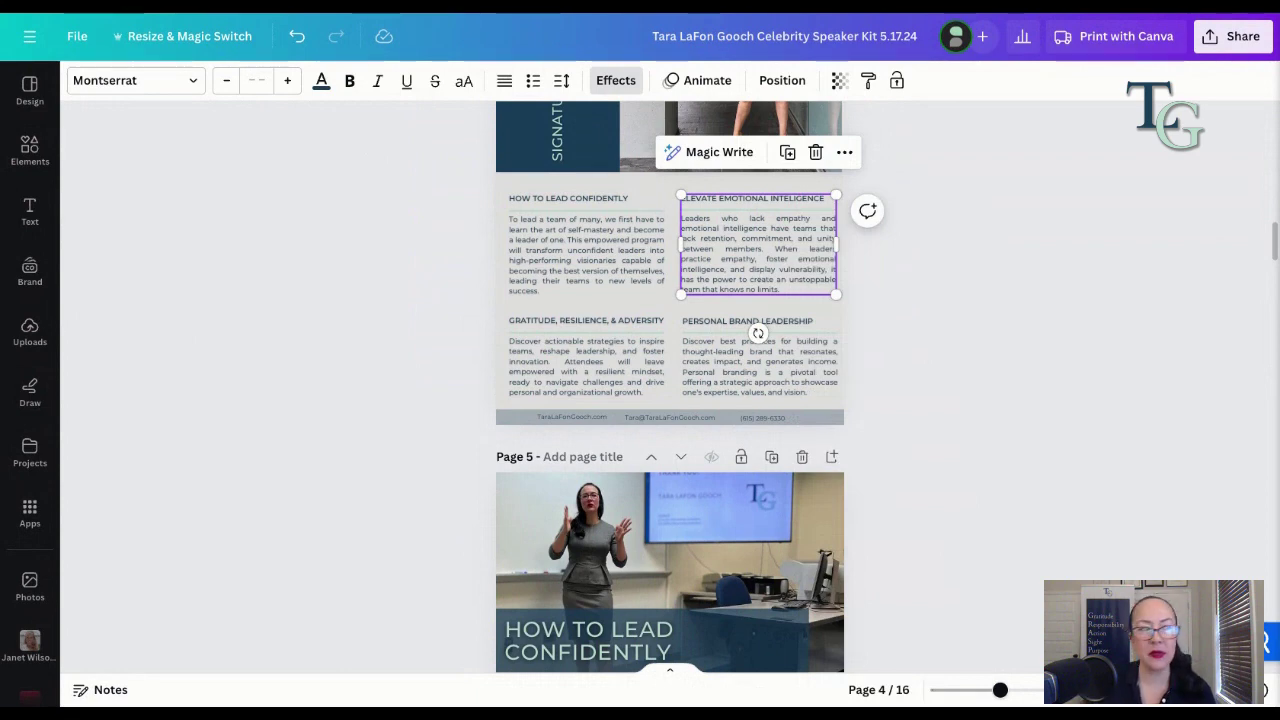
scroll(622, 318, "down", 1)
left_click(622, 318)
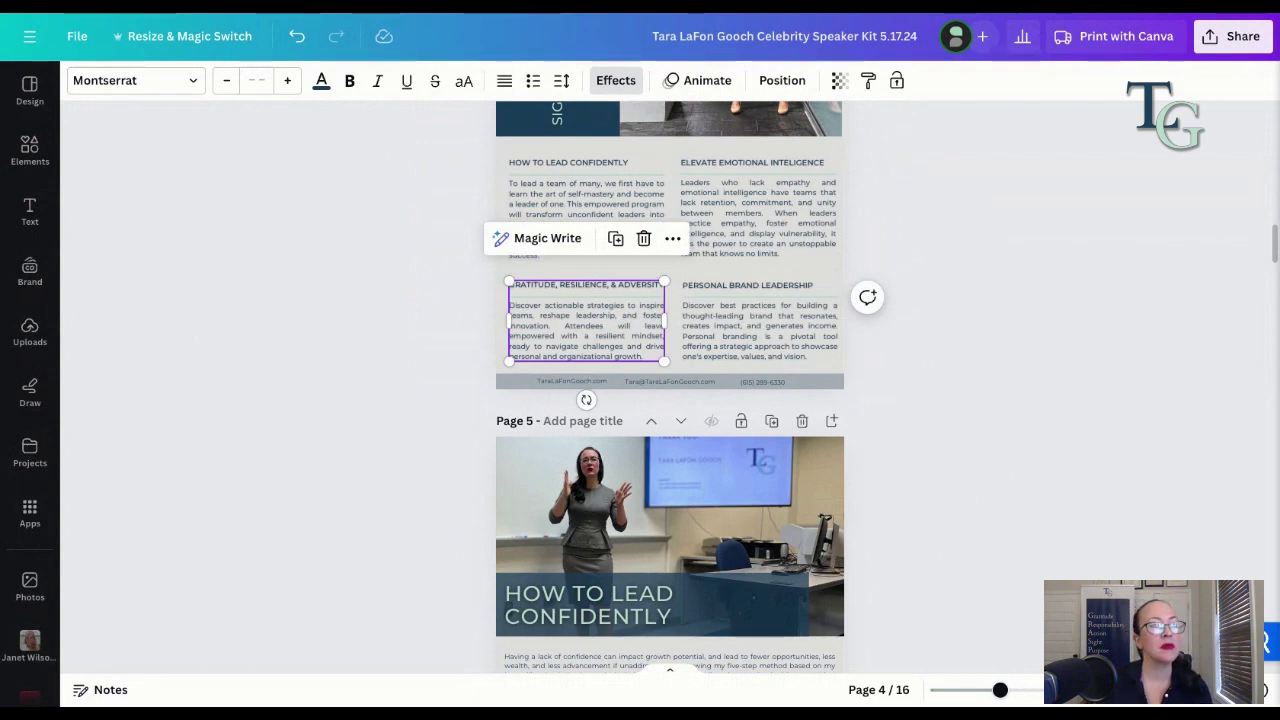
left_click(757, 341)
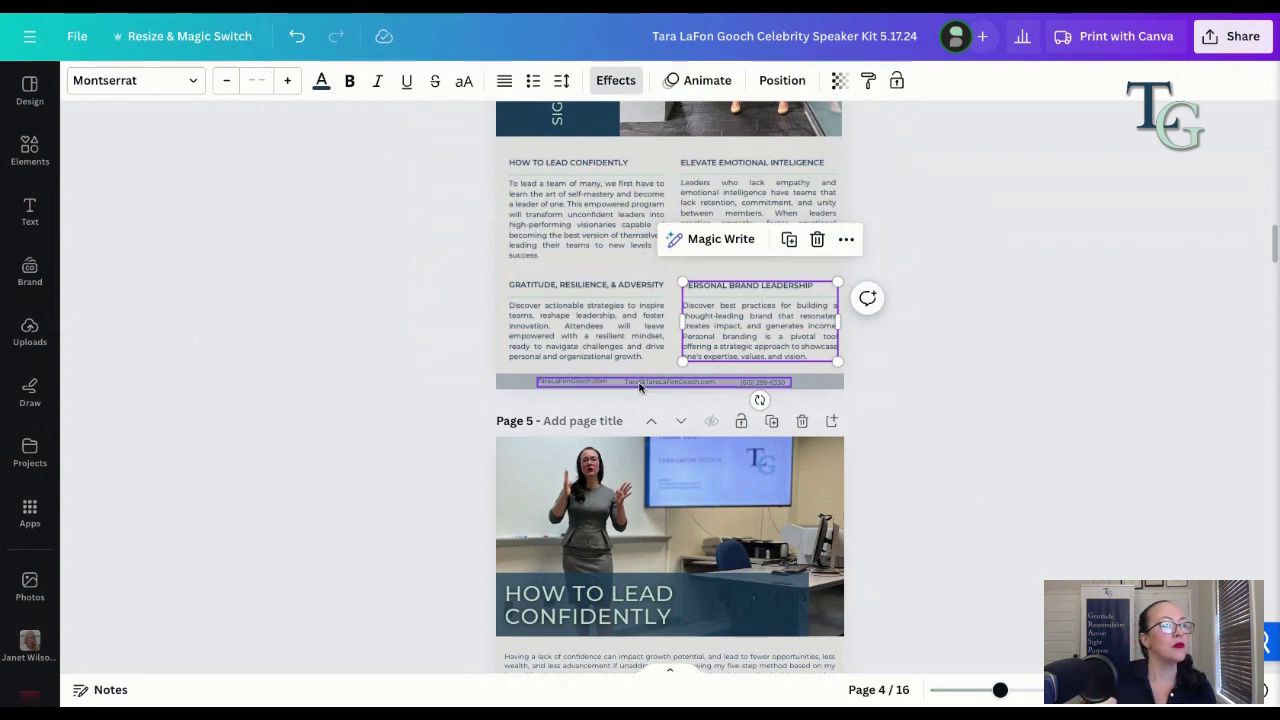
Step: Show page 5's 'AFTER THIS PROGRAM YOU WILL BE ABLE TO:' list and book covers
scroll(641, 388, "down", 2)
scroll(641, 388, "down", 2)
scroll(641, 388, "up", 3)
scroll(641, 388, "down", 1)
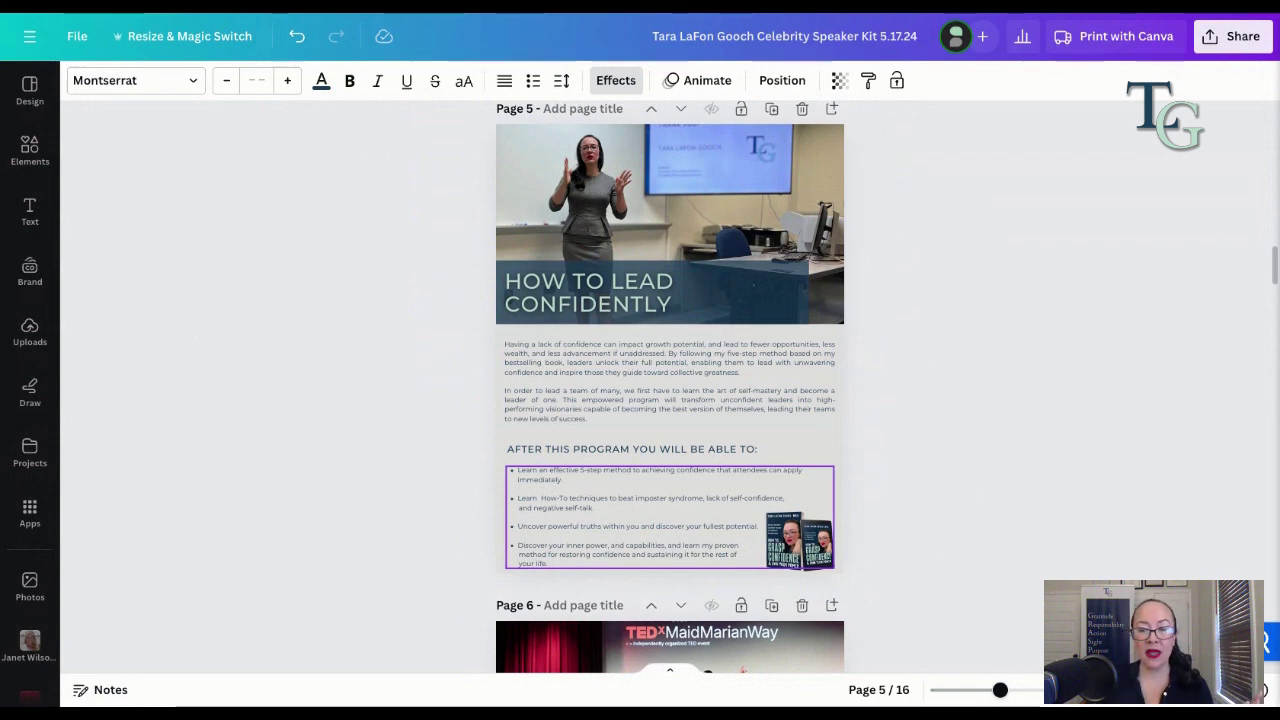
Step: Scroll past pages 6 and 7 to page 8, 'ELEVATE EMOTIONAL INTELLIGENCE'
scroll(668, 500, "down", 5)
scroll(668, 500, "down", 3)
scroll(668, 500, "up", 3)
scroll(670, 390, "down", 5)
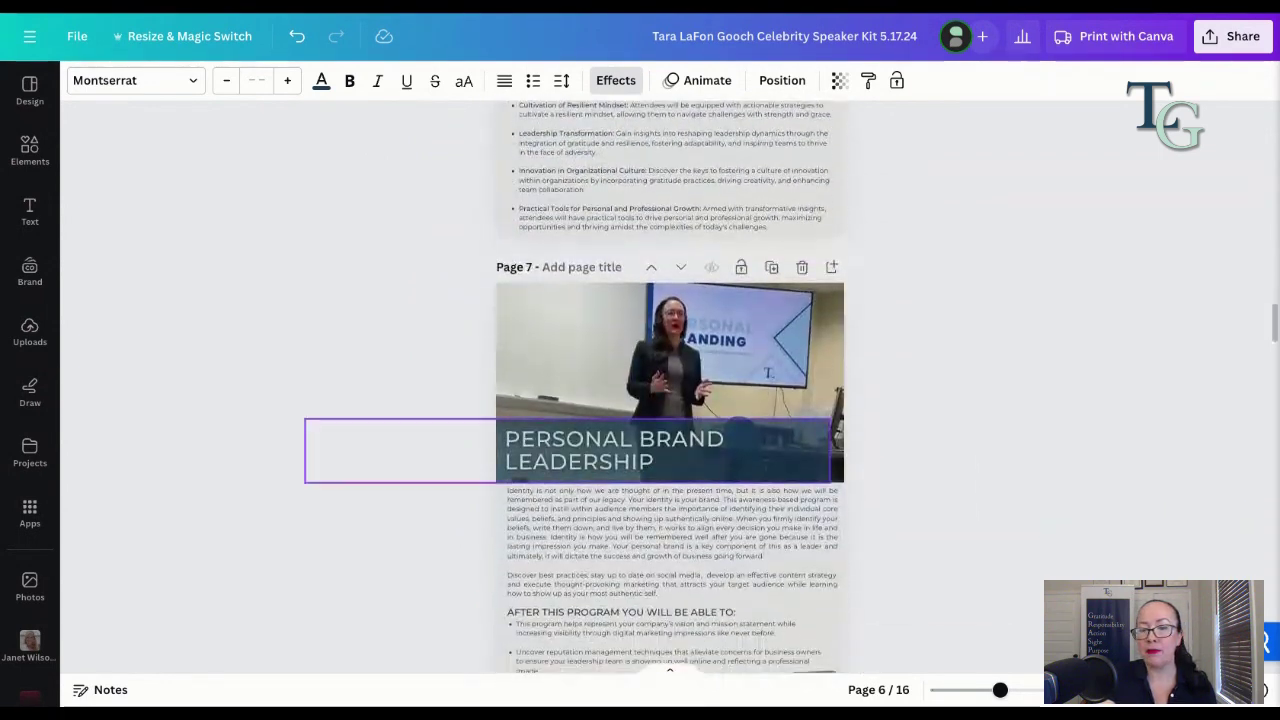
scroll(670, 450, "down", 2)
scroll(670, 500, "down", 1)
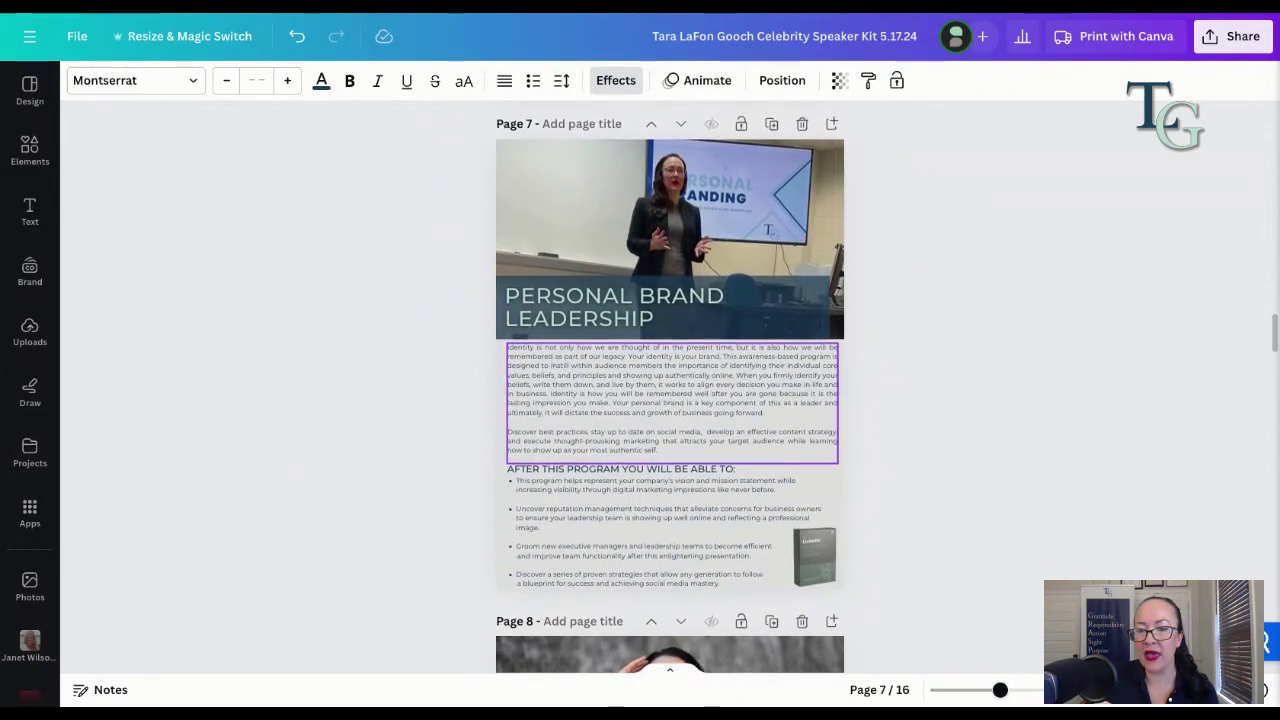
scroll(670, 482, "down", 9)
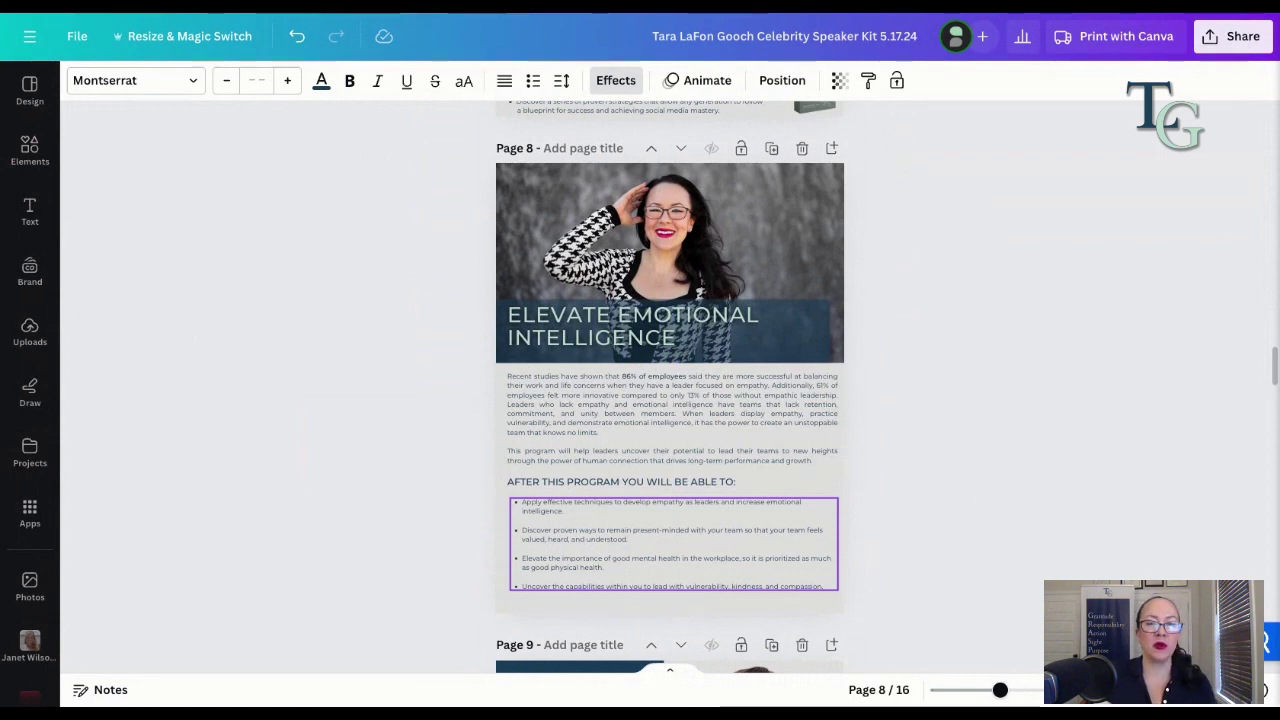
Step: Scroll to page 9, 'MY STORY', with its headshot and two narrative columns
scroll(670, 390, "down", 1)
scroll(670, 390, "down", 3)
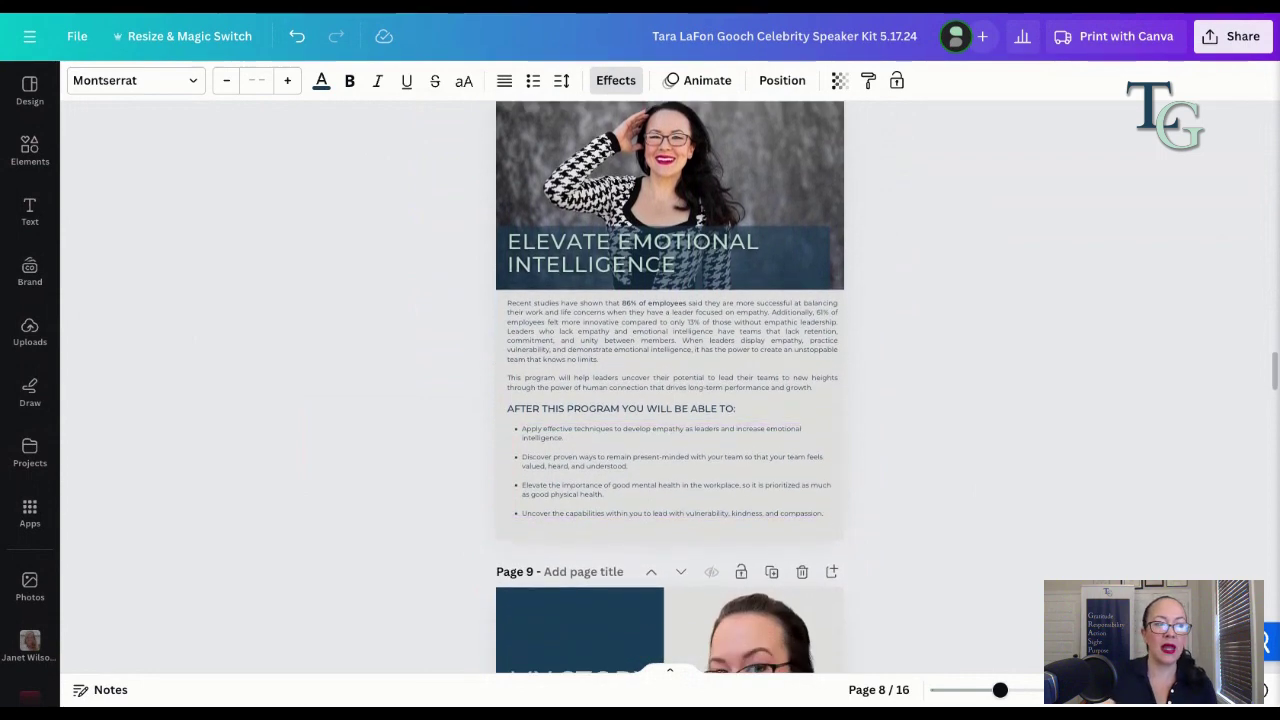
scroll(670, 390, "down", 6)
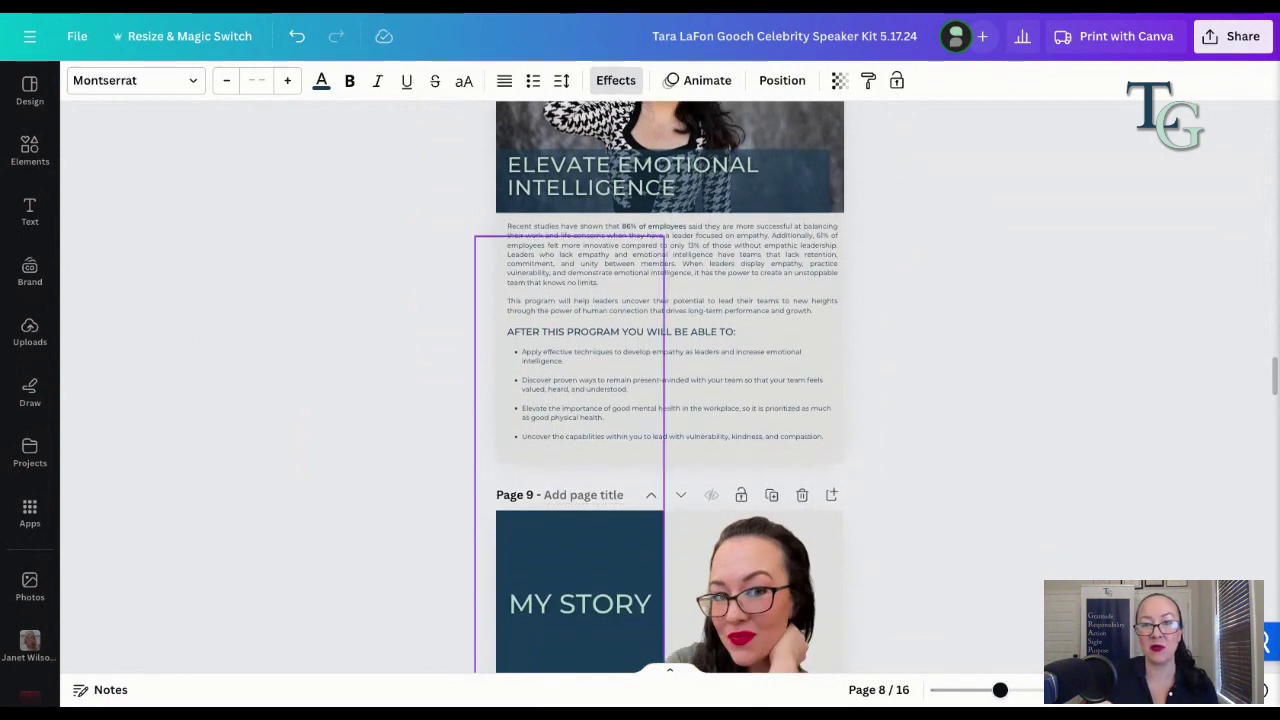
scroll(670, 390, "down", 18)
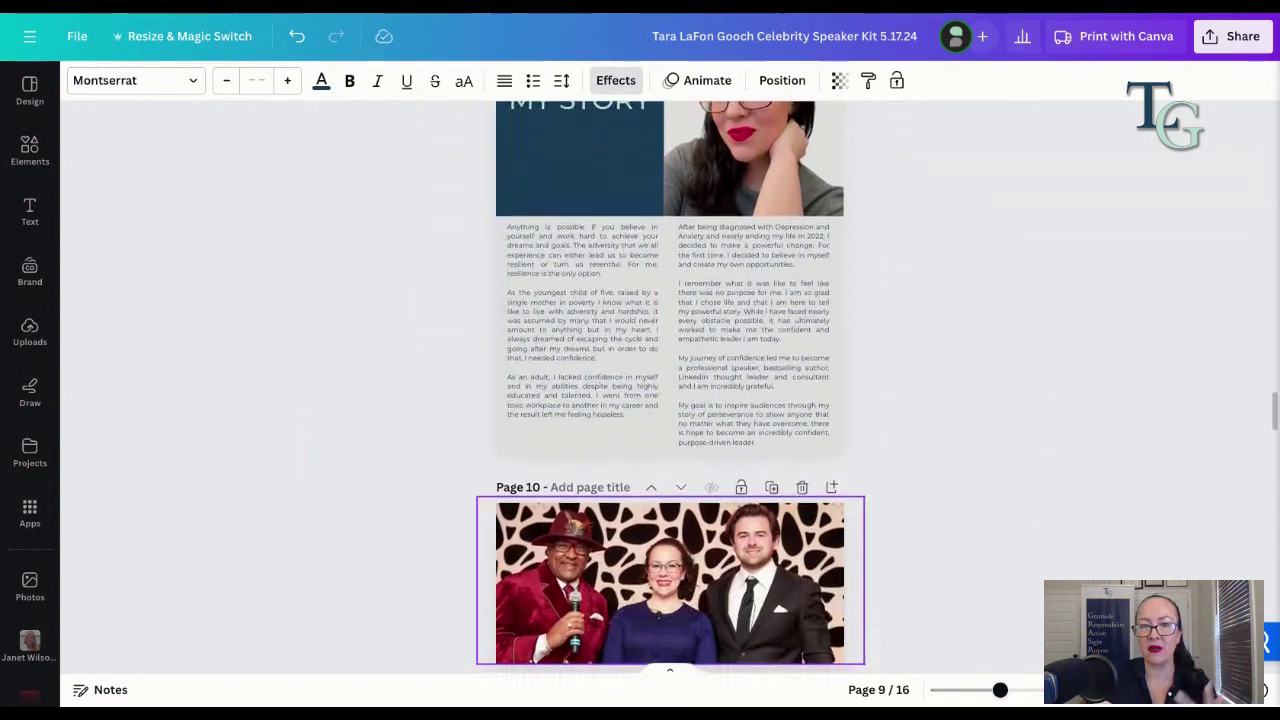
scroll(670, 390, "up", 1)
scroll(670, 390, "up", 3)
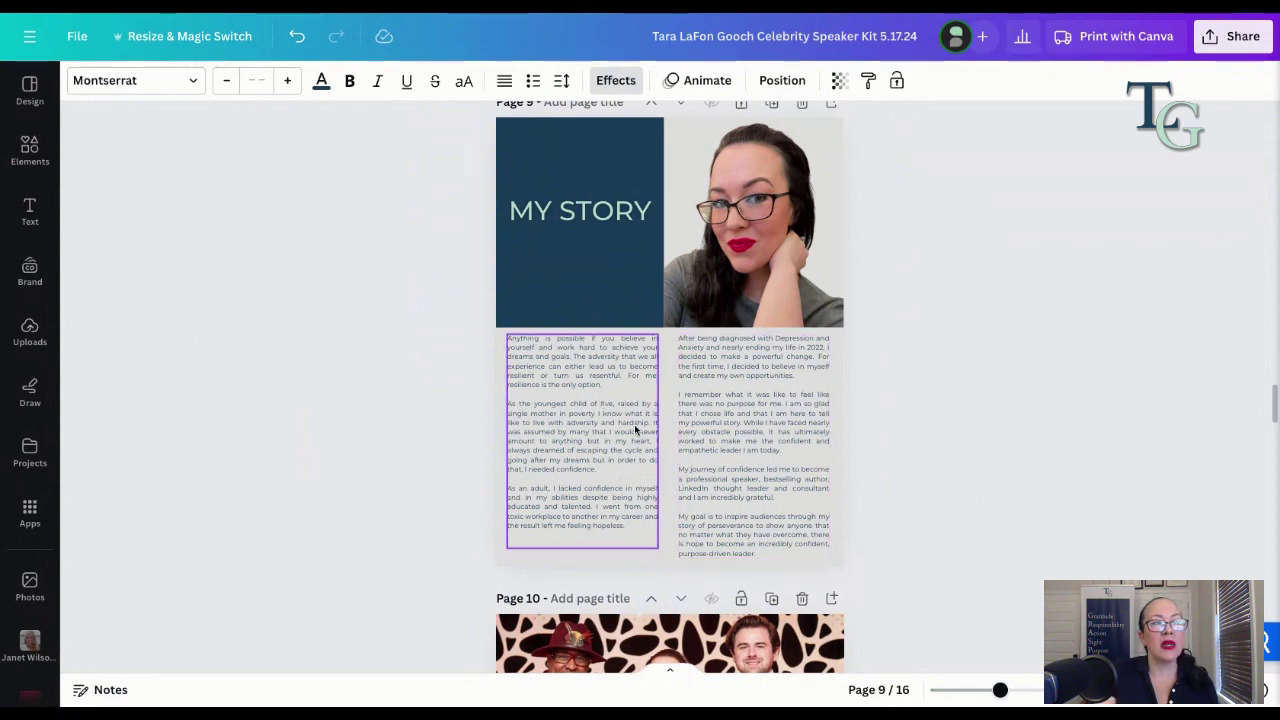
scroll(634, 424, "down", 5)
scroll(634, 424, "up", 3)
scroll(634, 424, "down", 5)
scroll(634, 424, "up", 6)
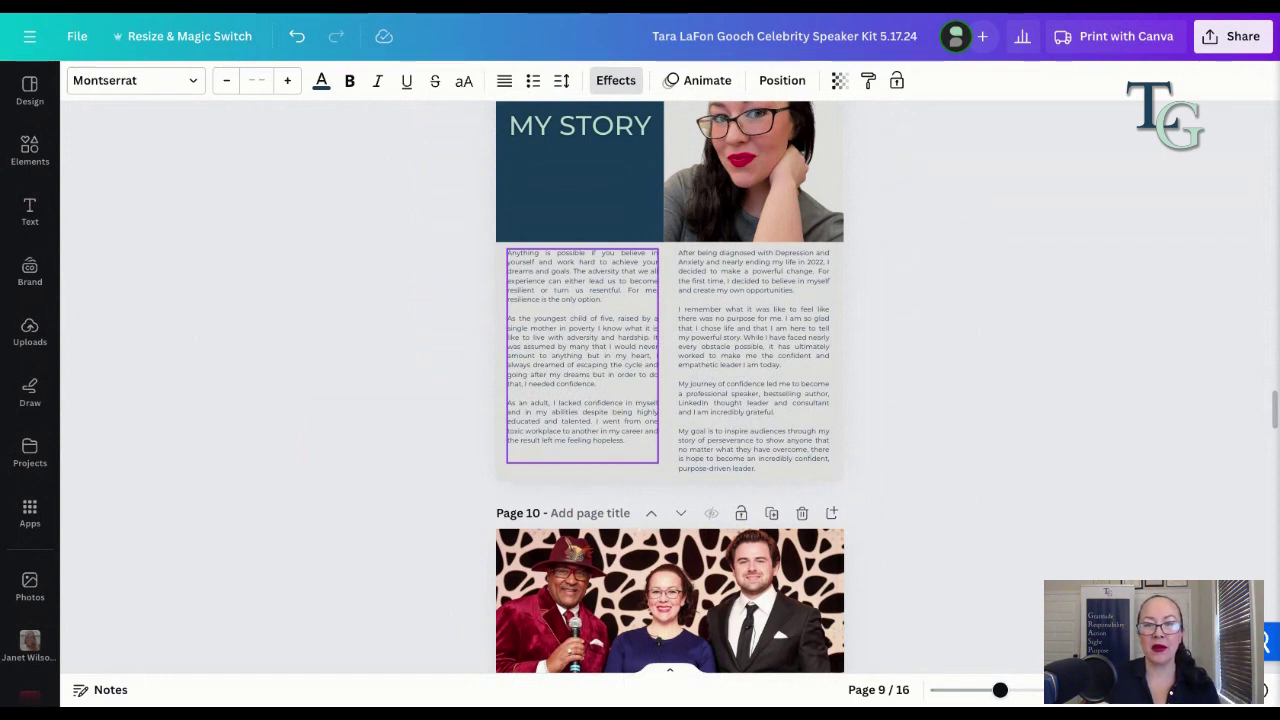
Step: Scroll past page 10's testimonials to page 11's 'MEDIA APPEARANCES' logo grid
scroll(670, 390, "down", 2)
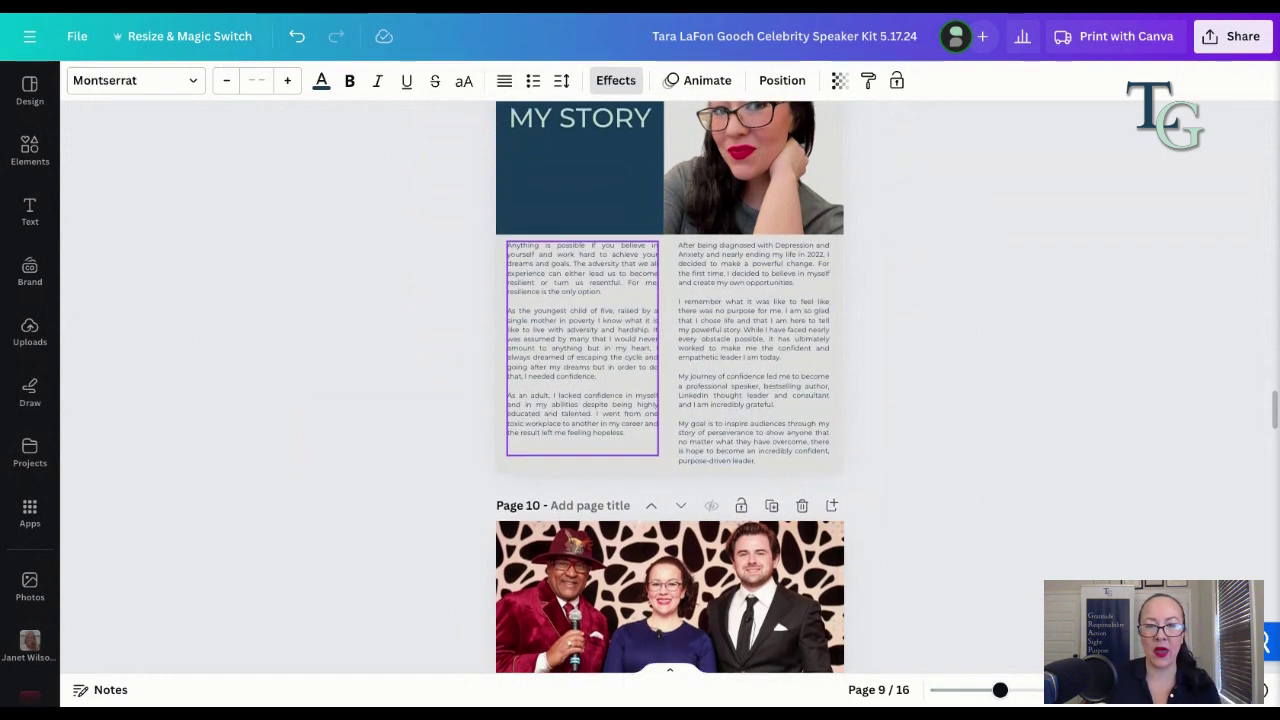
scroll(738, 281, "down", 6)
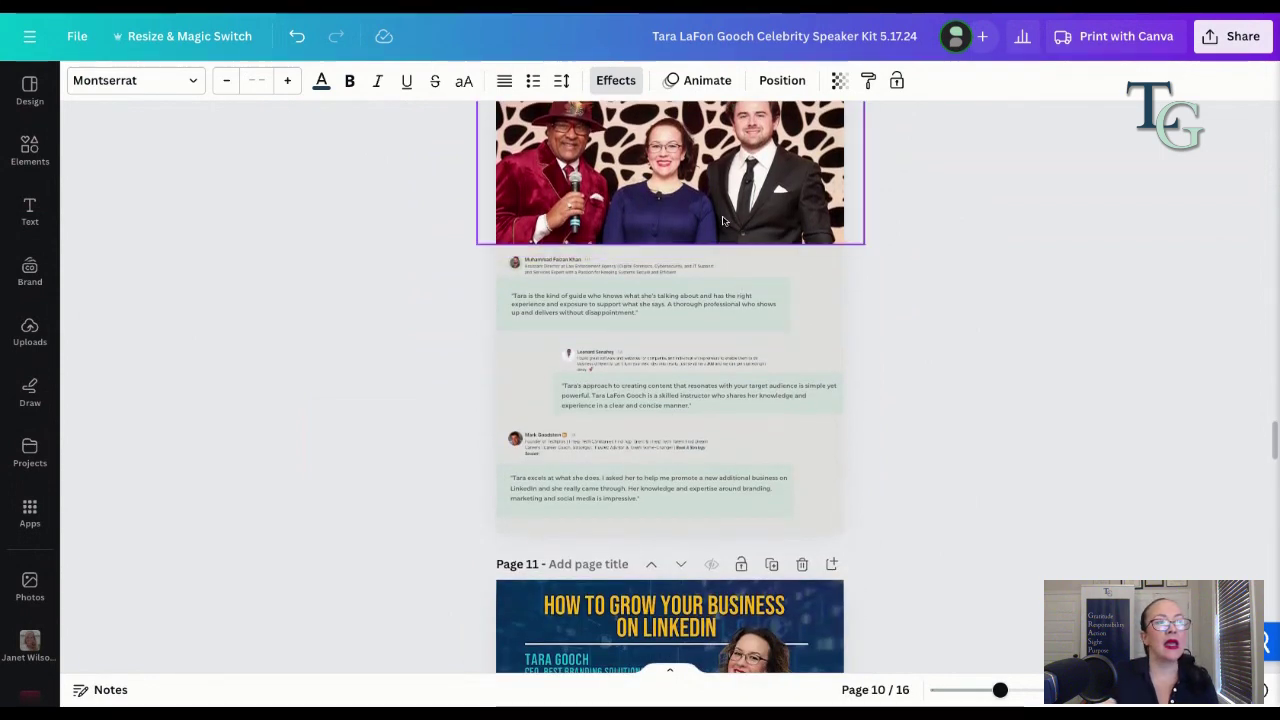
scroll(738, 281, "down", 2)
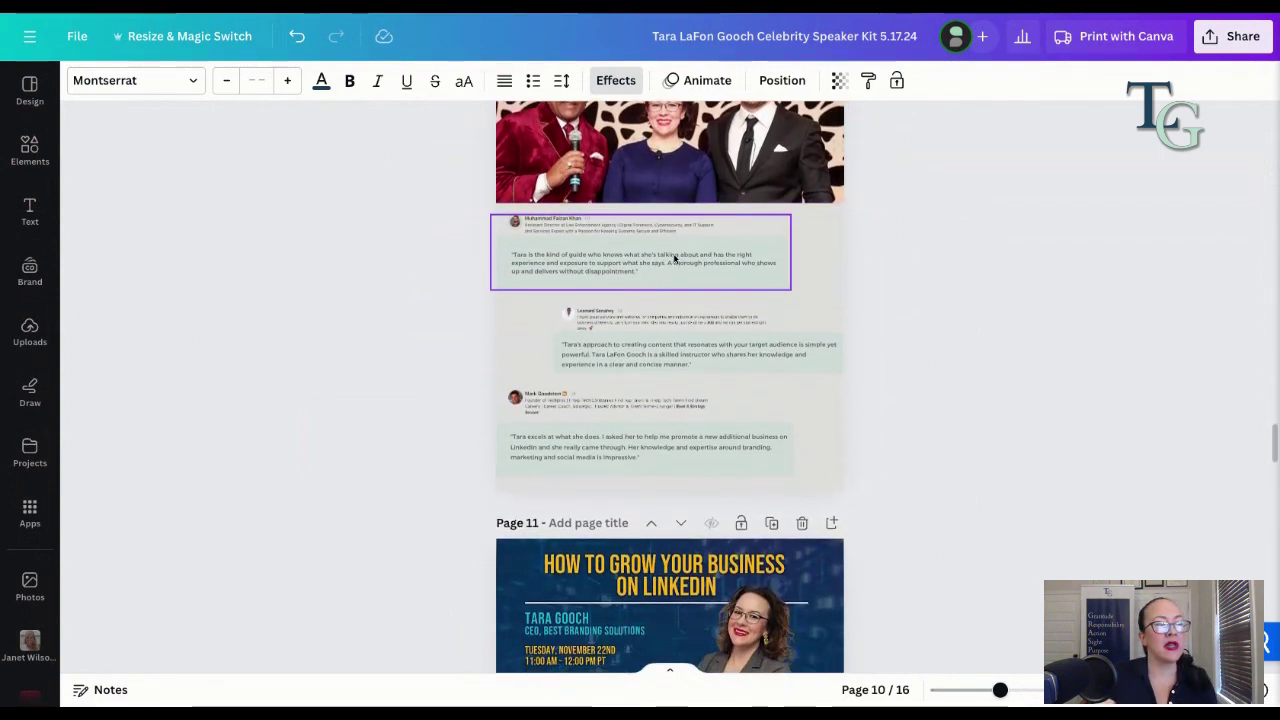
scroll(657, 466, "down", 4)
scroll(657, 468, "down", 5)
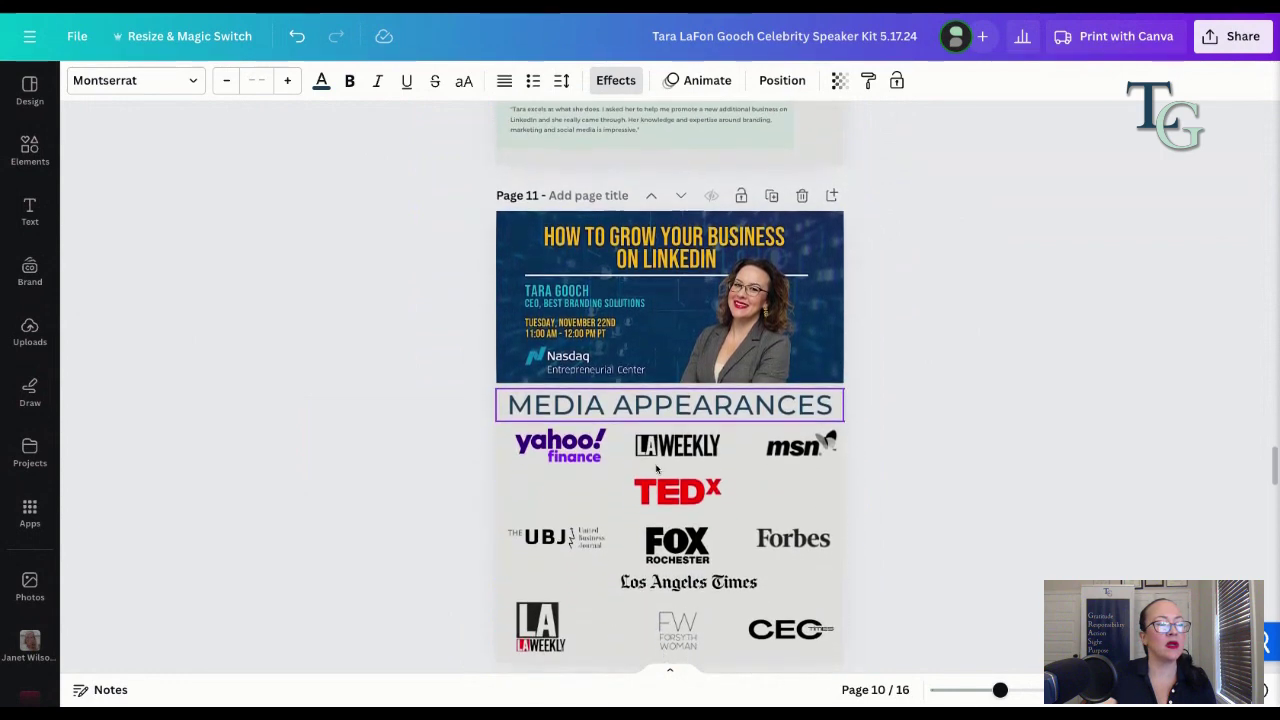
scroll(657, 468, "up", 1)
scroll(670, 430, "up", 1)
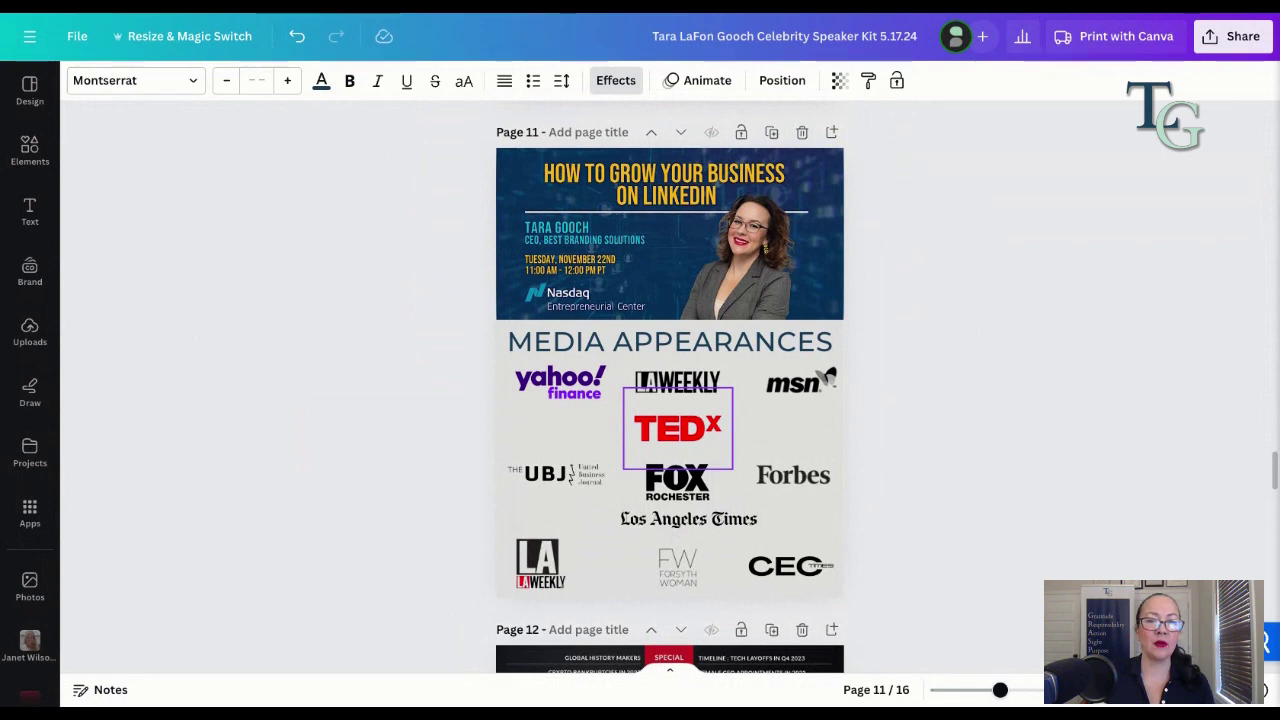
Step: Scroll through page 11's media logos, including Yahoo Finance, MSN and Los Angeles Times
scroll(670, 400, "down", 1)
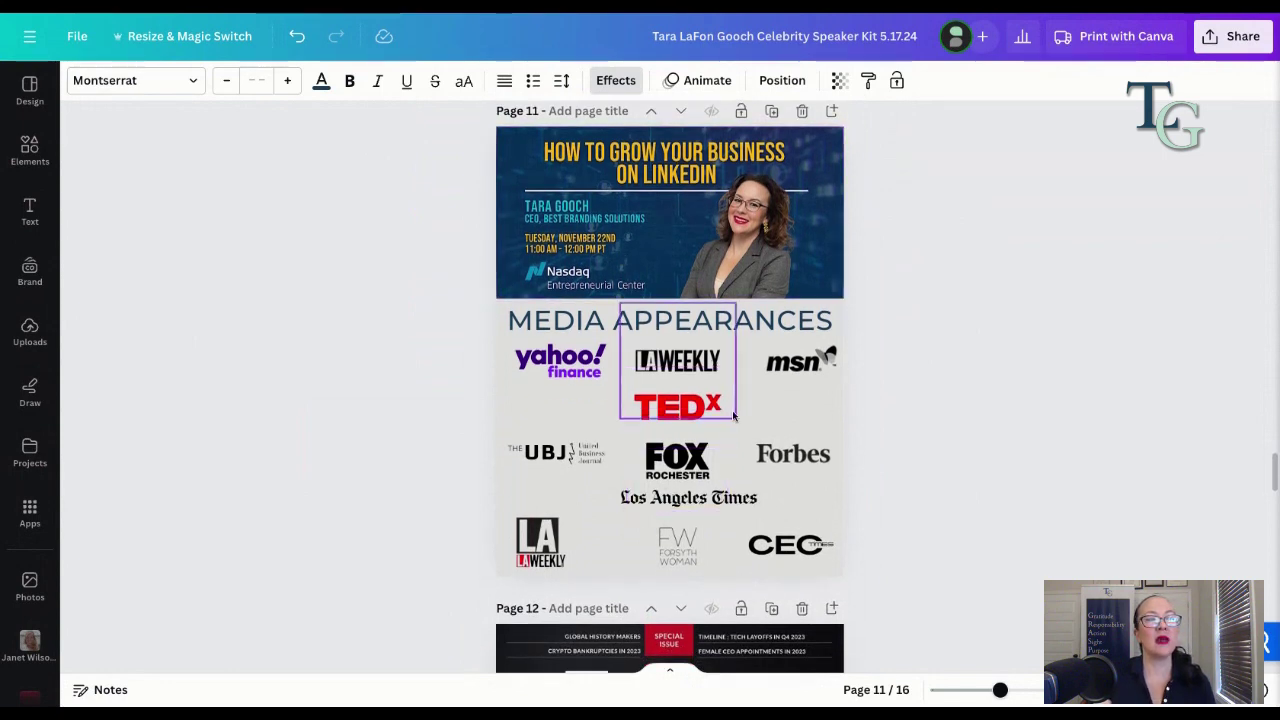
scroll(827, 518, "down", 1)
scroll(827, 518, "down", 1)
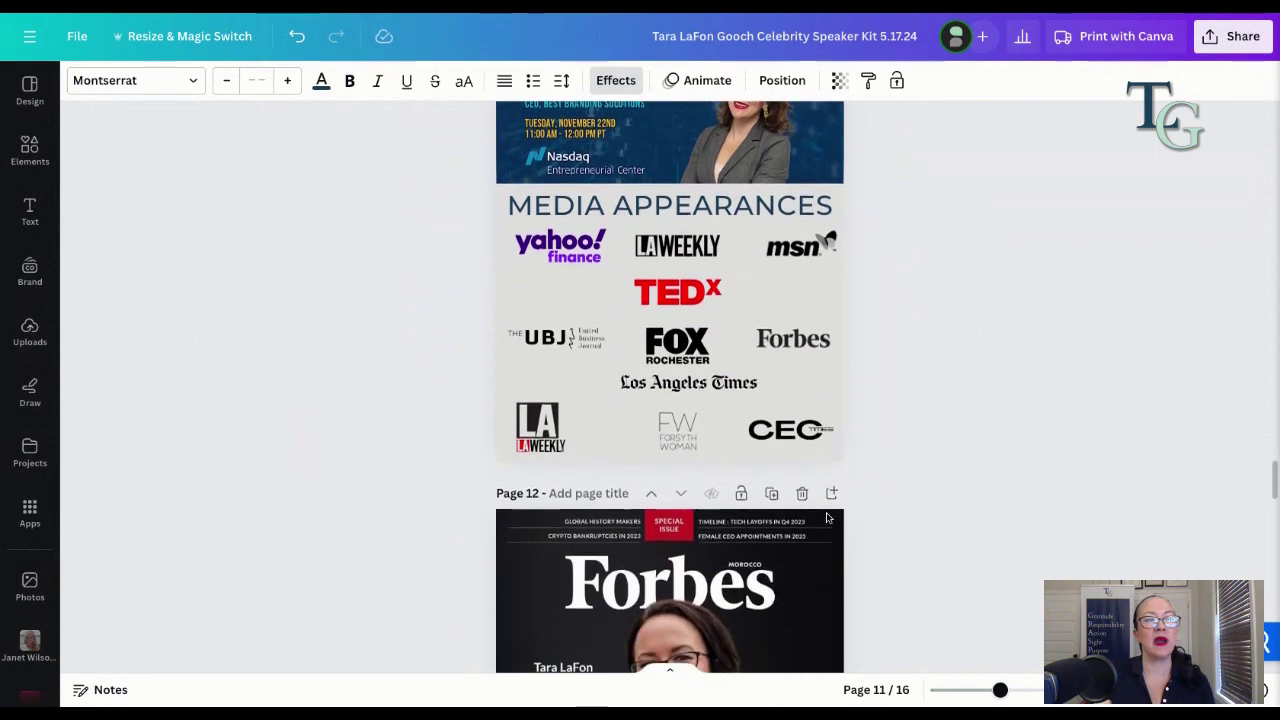
scroll(827, 518, "up", 1)
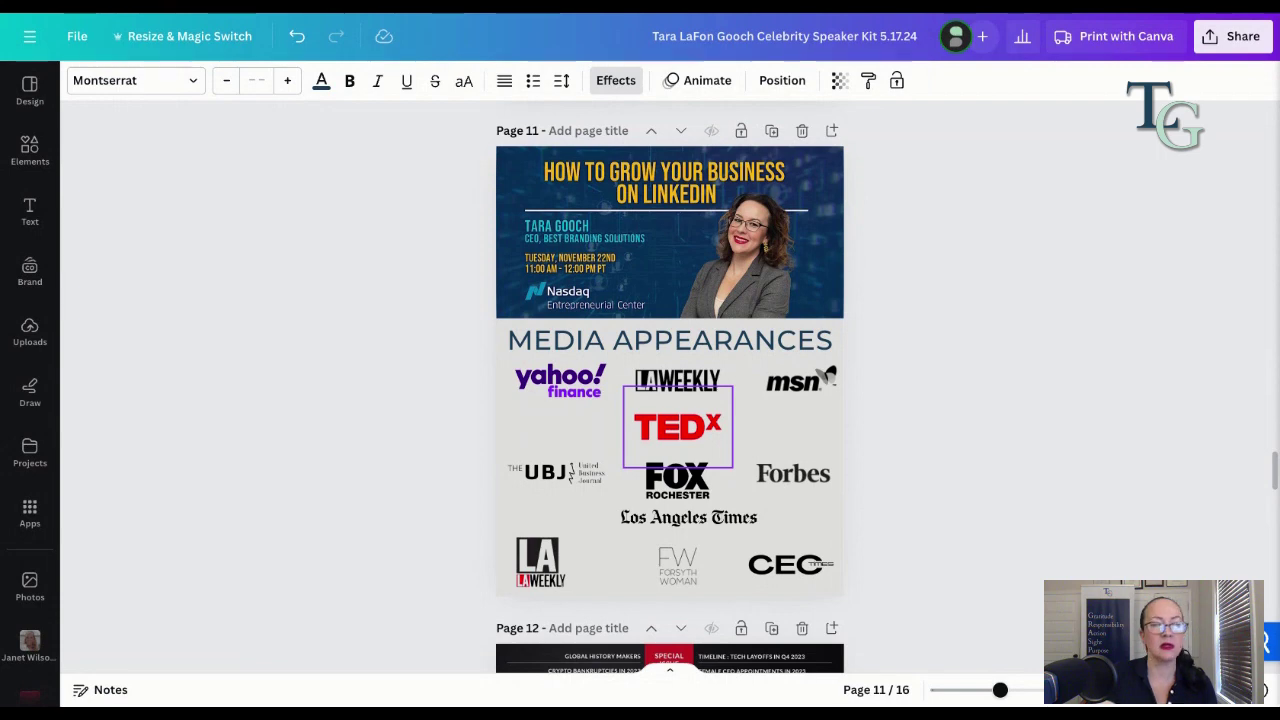
Step: Scroll from the page 12 magazine cover through page 13's credentials to page 14, 'WHAT MY CLIENTS SAY'
scroll(647, 531, "down", 5)
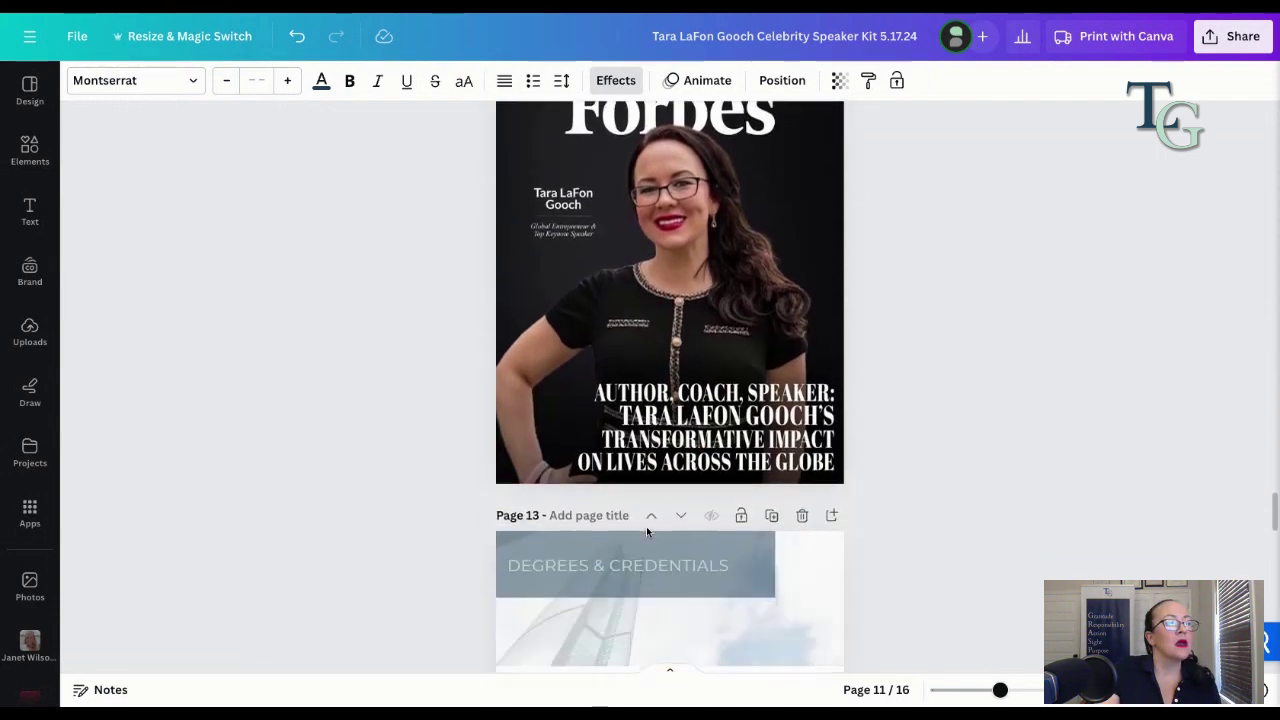
scroll(646, 526, "up", 2)
scroll(646, 526, "down", 5)
scroll(790, 450, "down", 1)
scroll(790, 450, "up", 3)
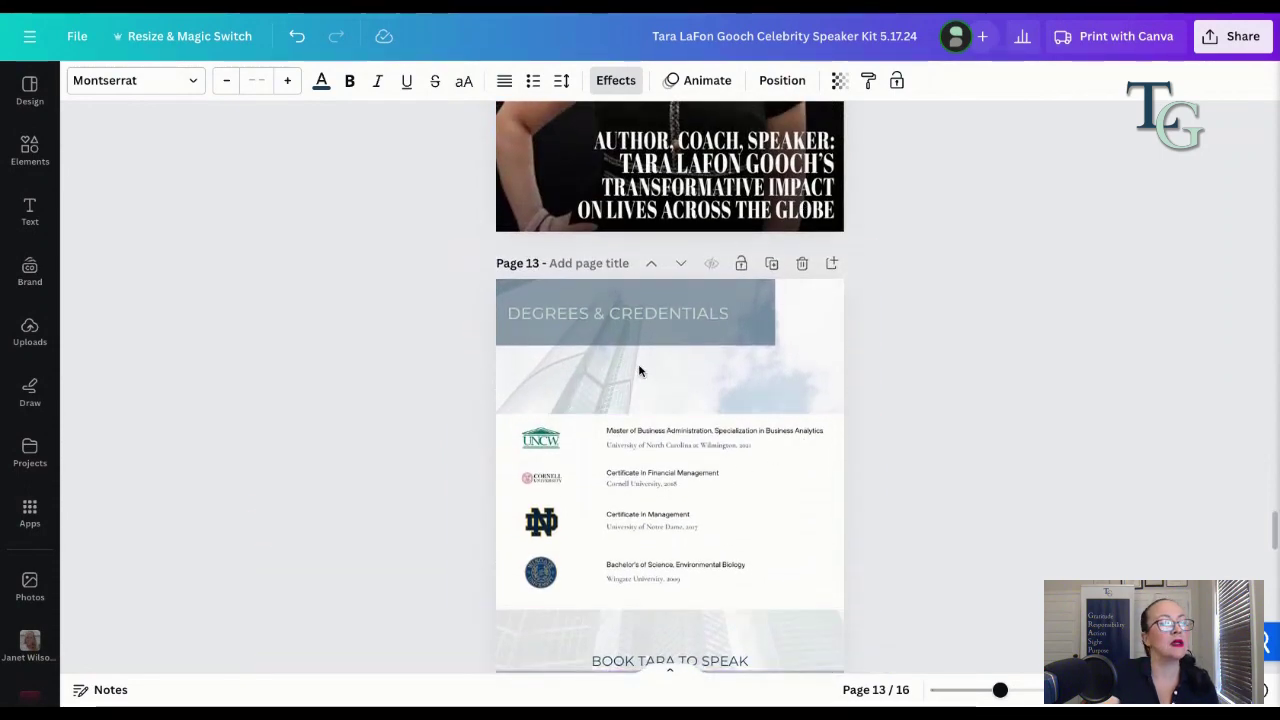
scroll(671, 403, "down", 1)
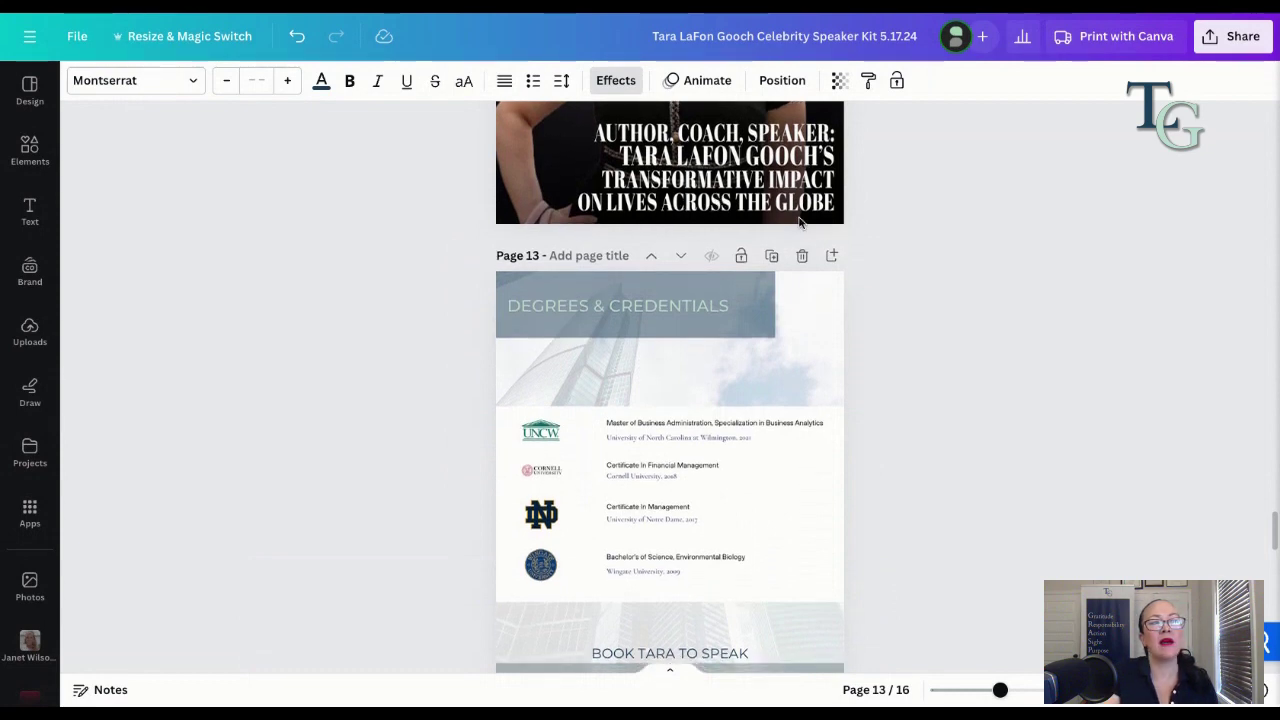
scroll(800, 222, "up", 2)
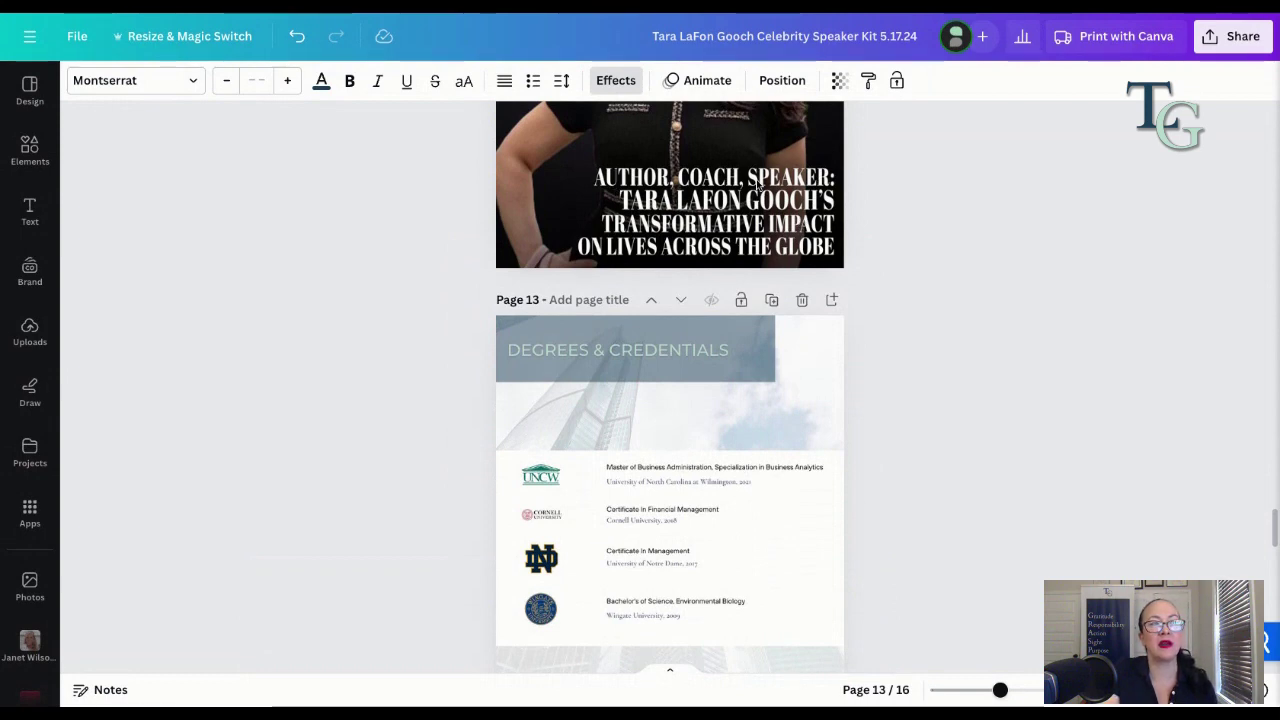
scroll(730, 258, "down", 4)
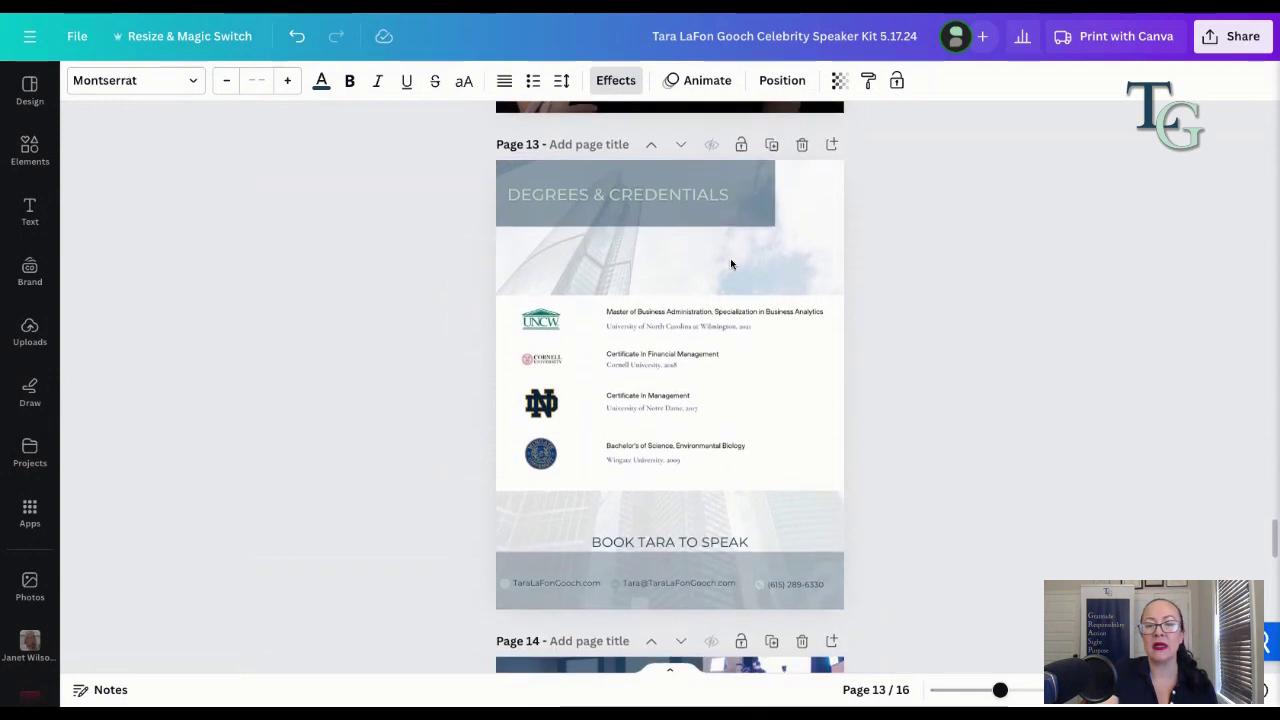
scroll(730, 258, "up", 10)
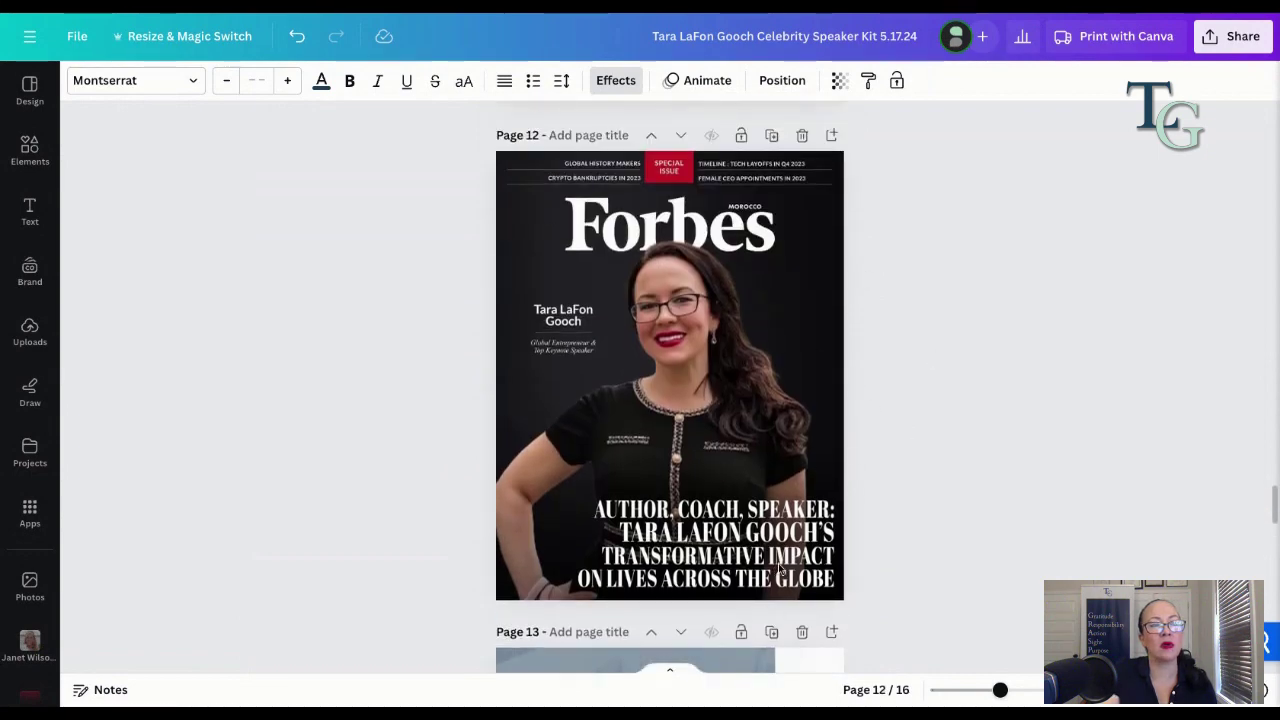
scroll(770, 566, "down", 10)
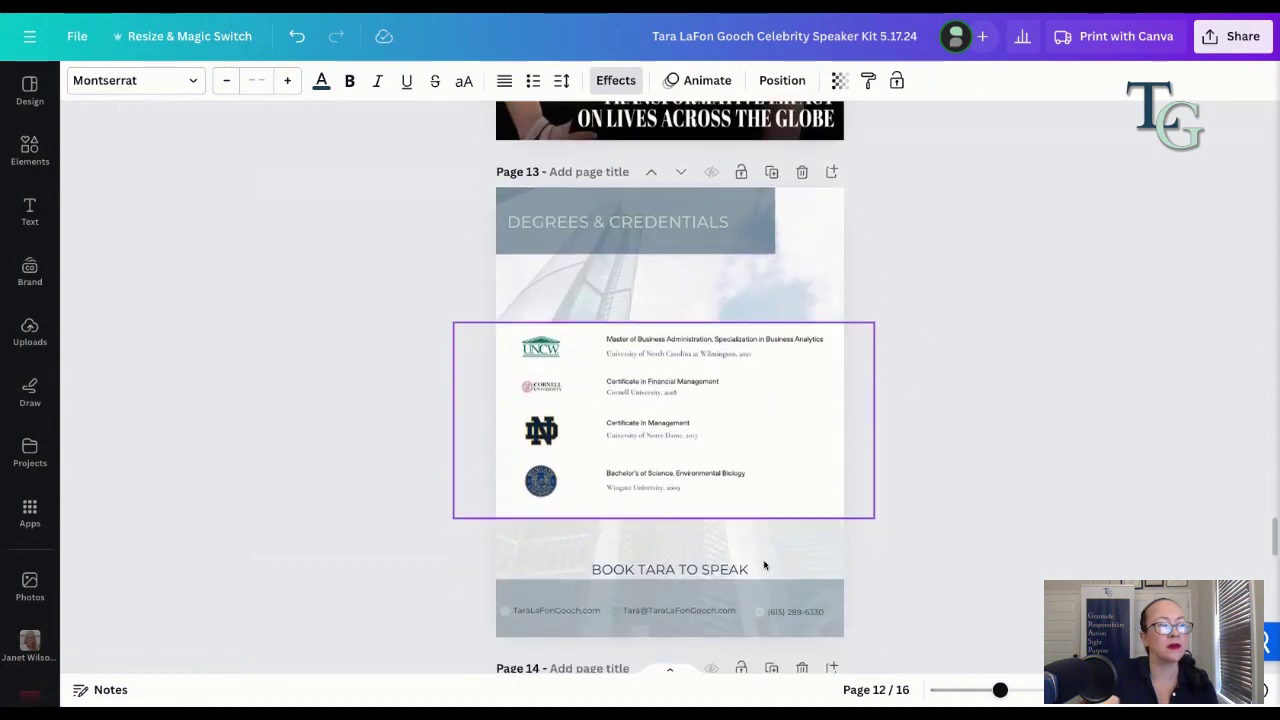
scroll(764, 565, "down", 1)
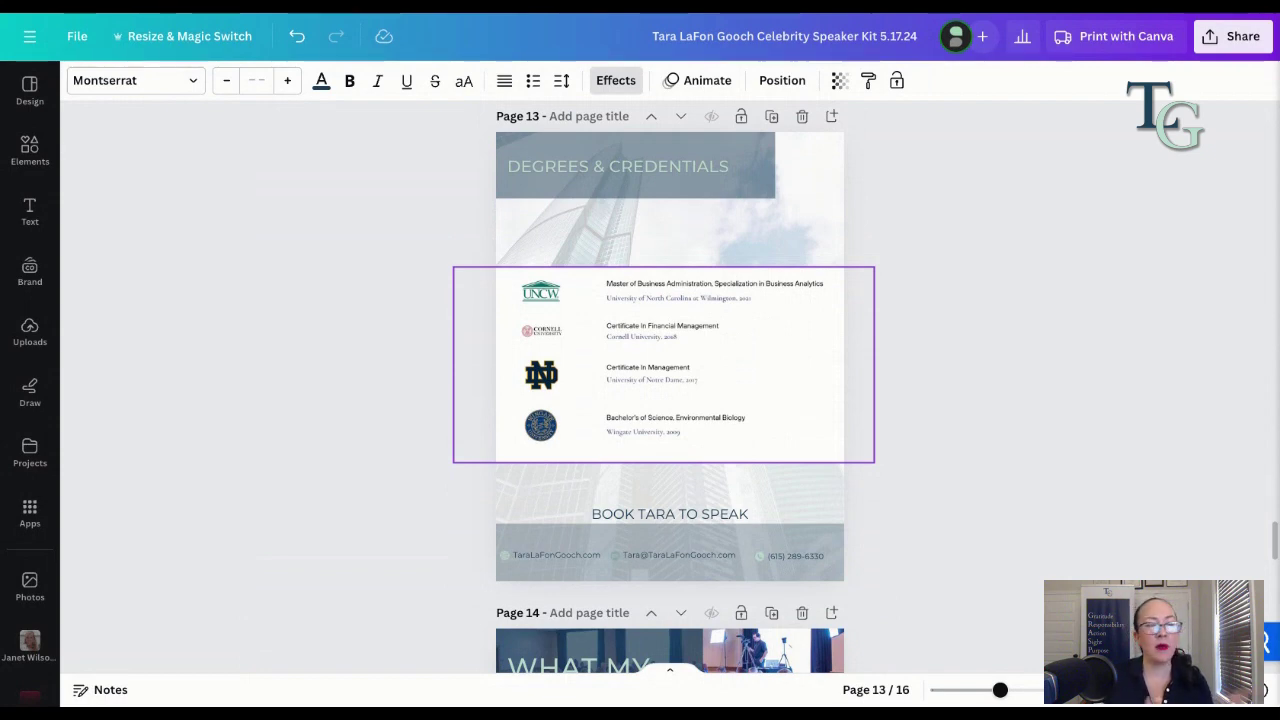
scroll(664, 387, "down", 5)
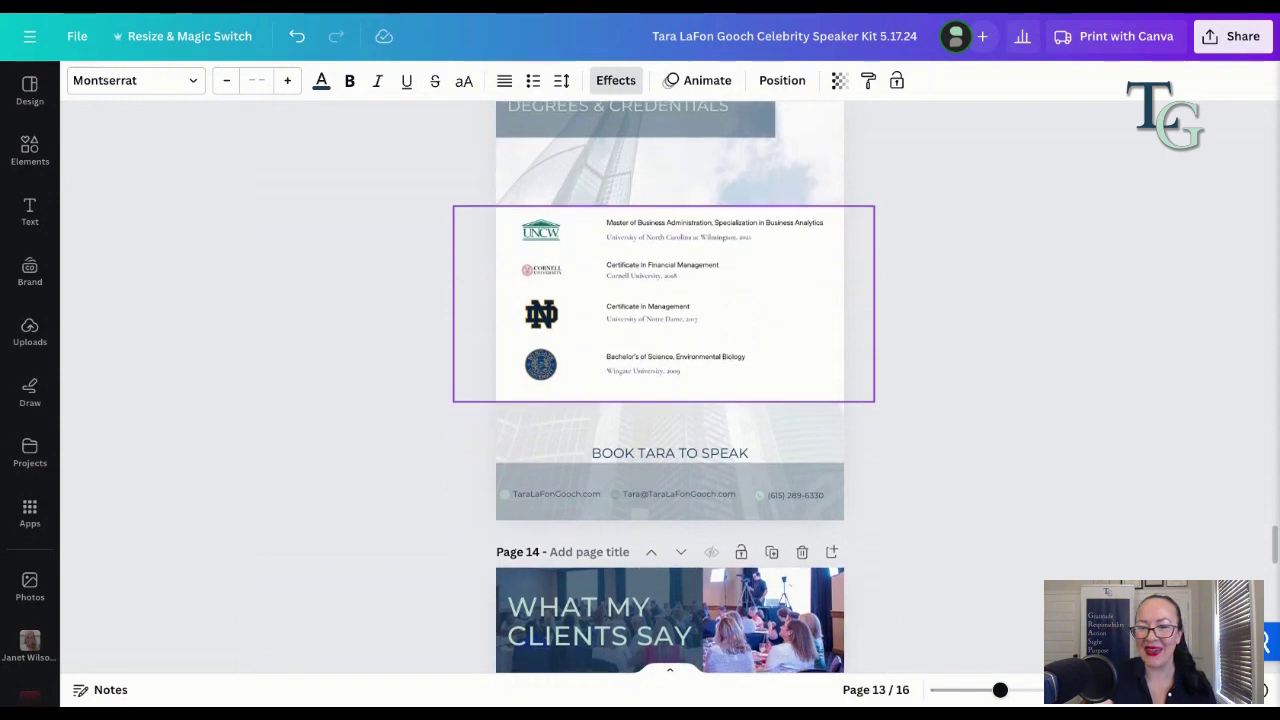
scroll(664, 340, "down", 1)
Step: Scroll down through the testimonial pages to the Contact page with socials
scroll(664, 387, "down", 4)
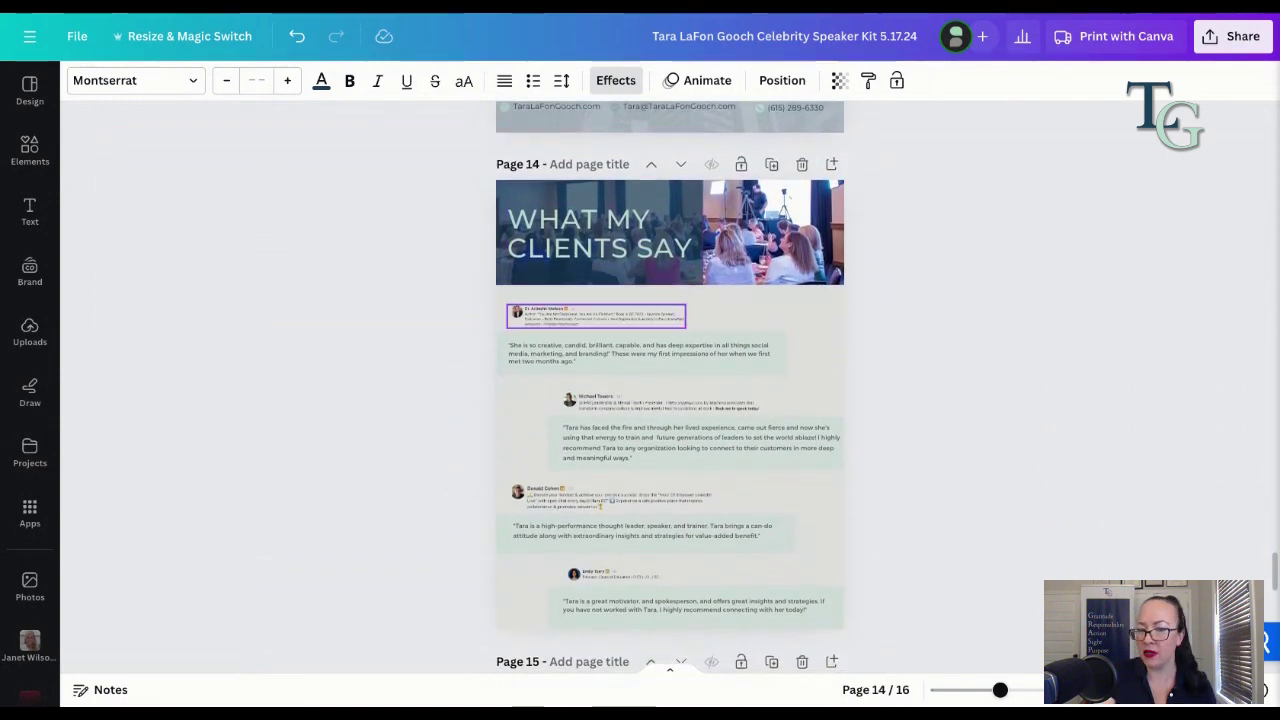
scroll(600, 316, "down", 8)
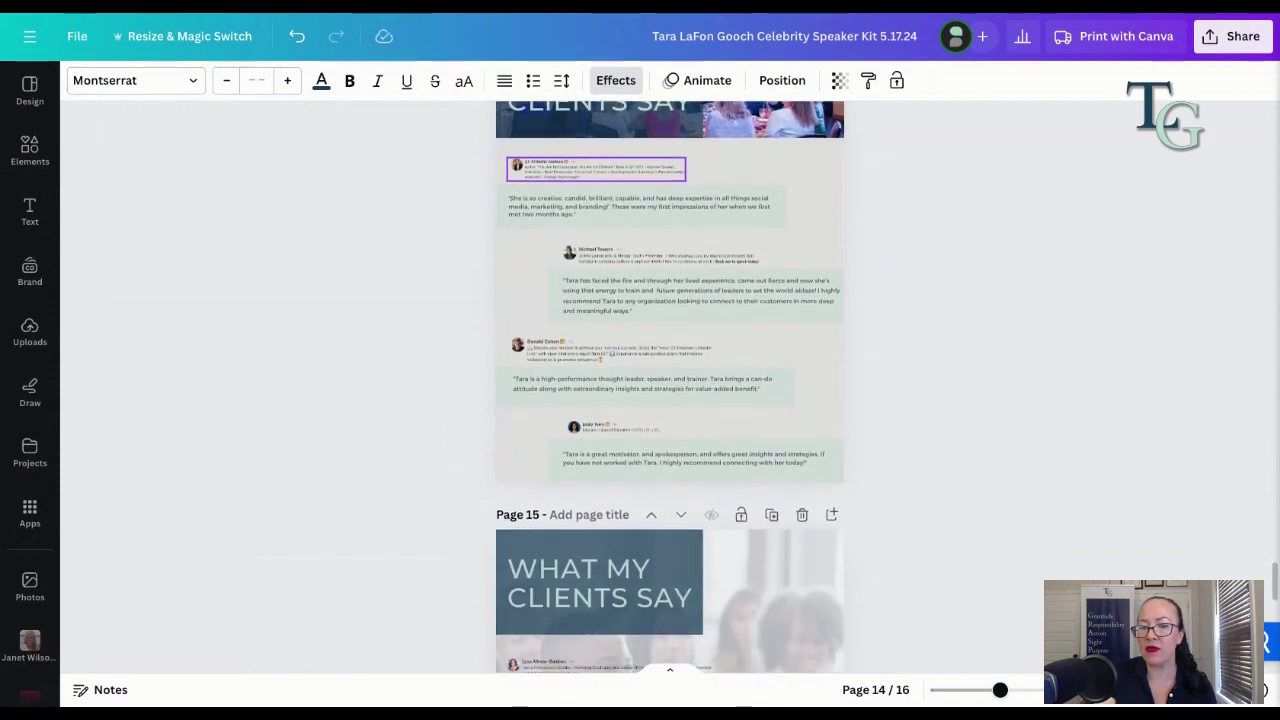
scroll(600, 250, "down", 2)
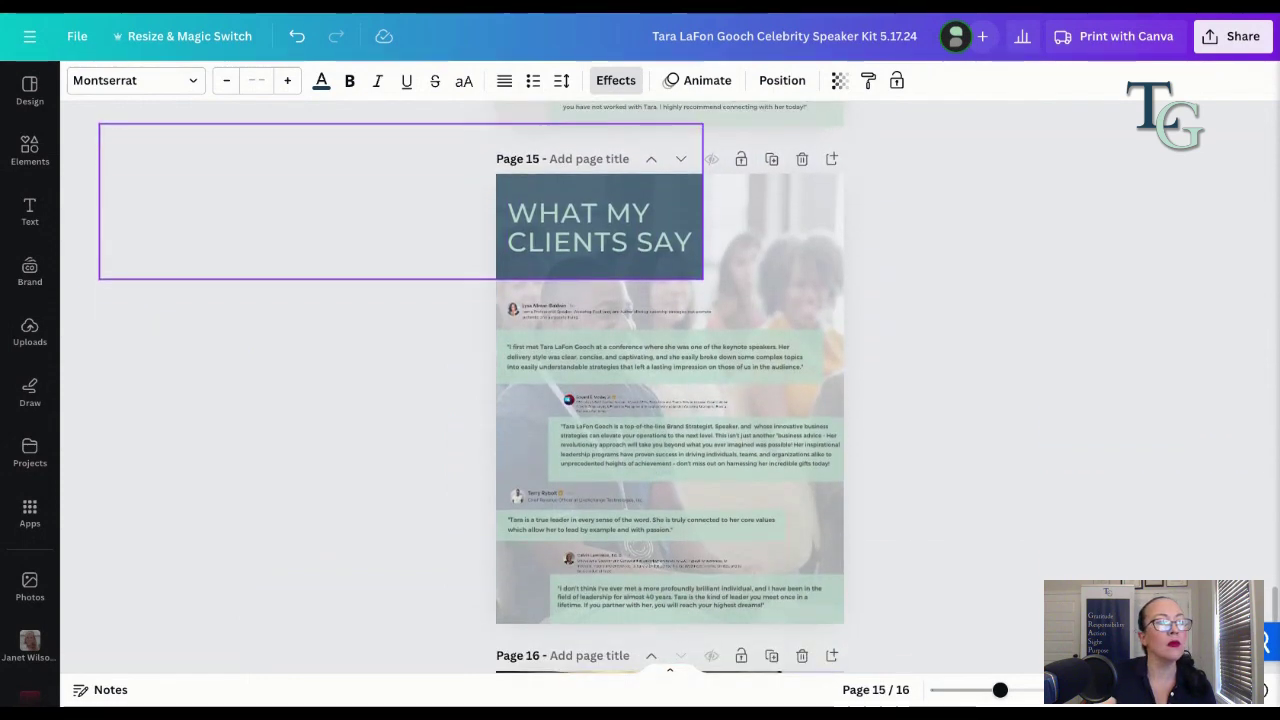
scroll(650, 300, "down", 10)
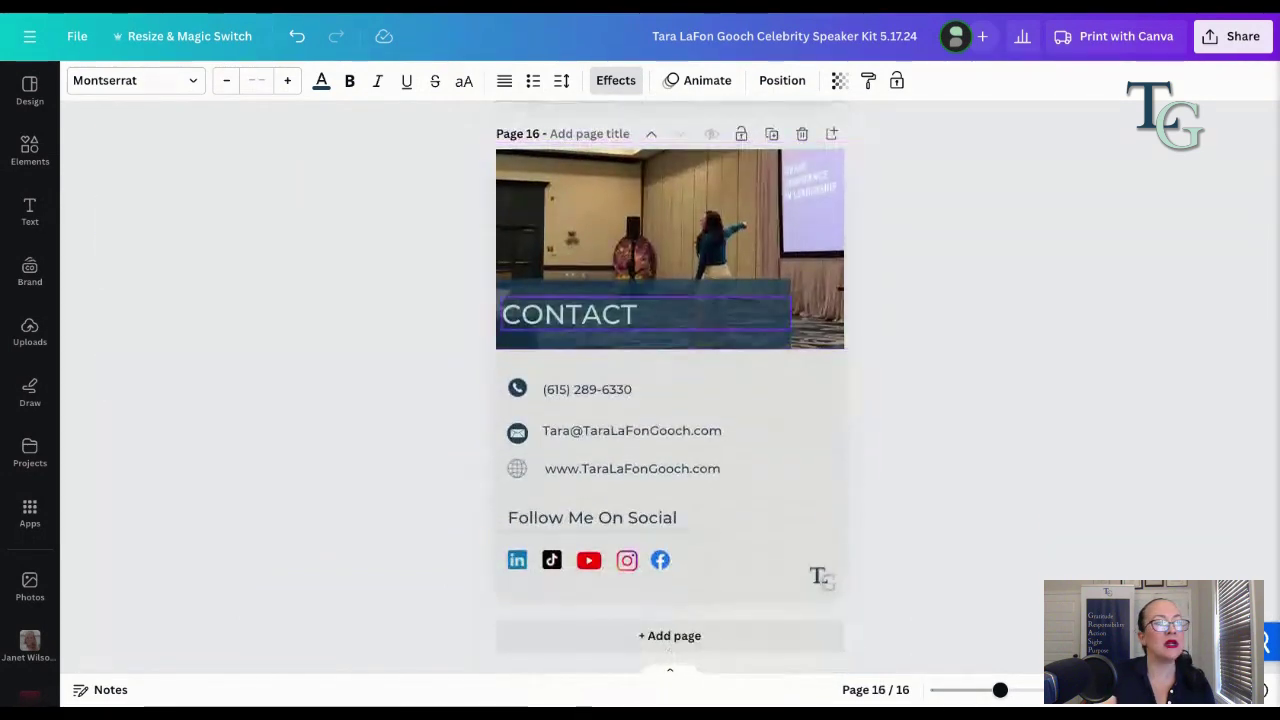
Step: Scroll back up to page 13's booking call-to-action footer with the contact details
scroll(646, 360, "up", 10)
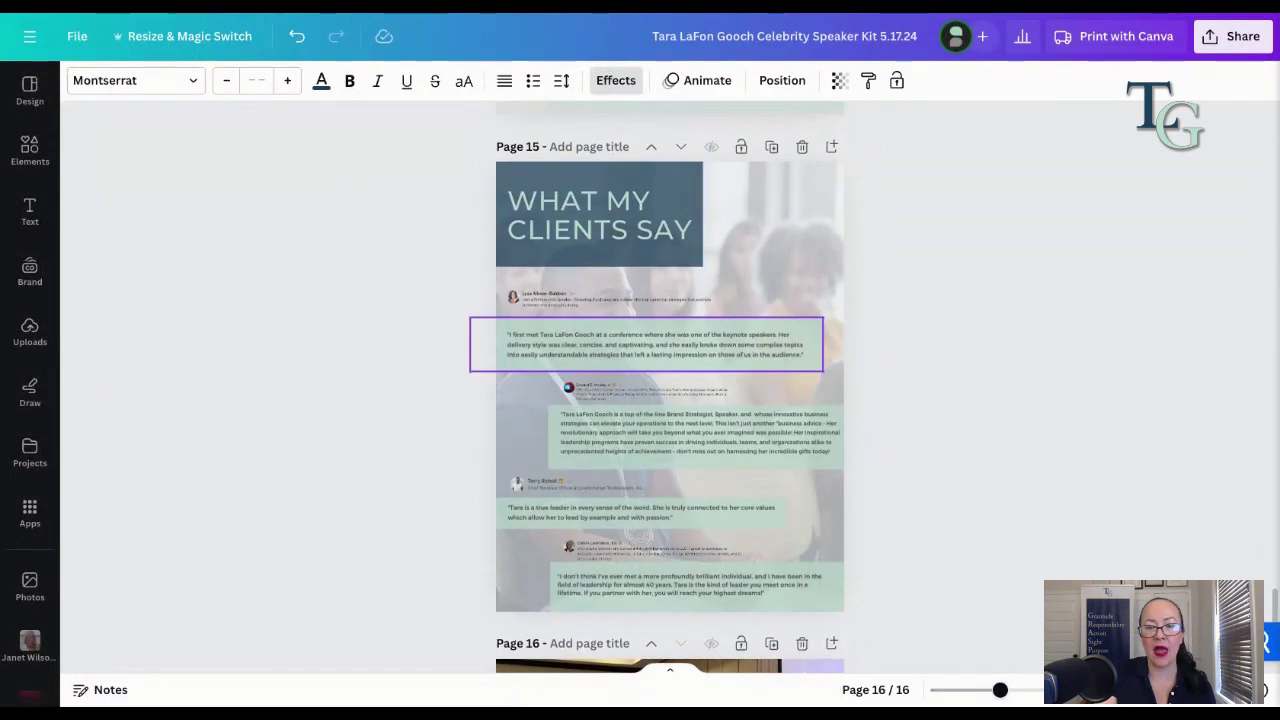
scroll(646, 360, "up", 9)
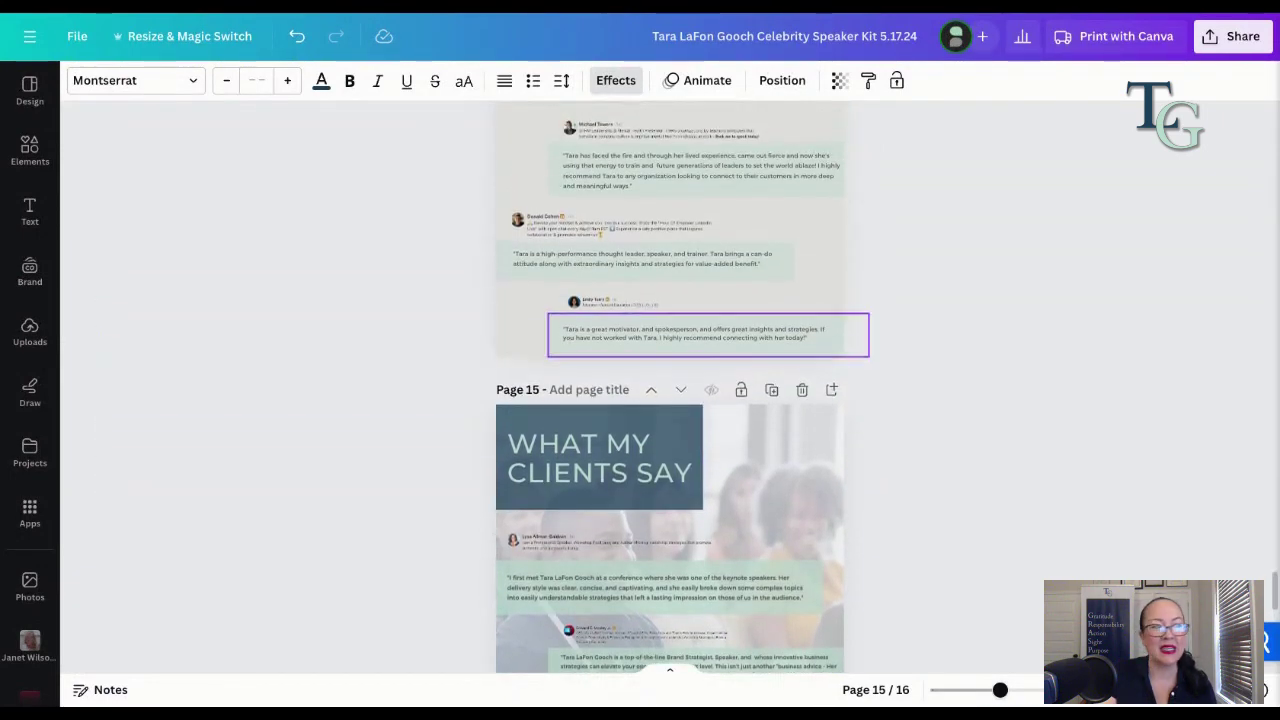
scroll(646, 360, "up", 6)
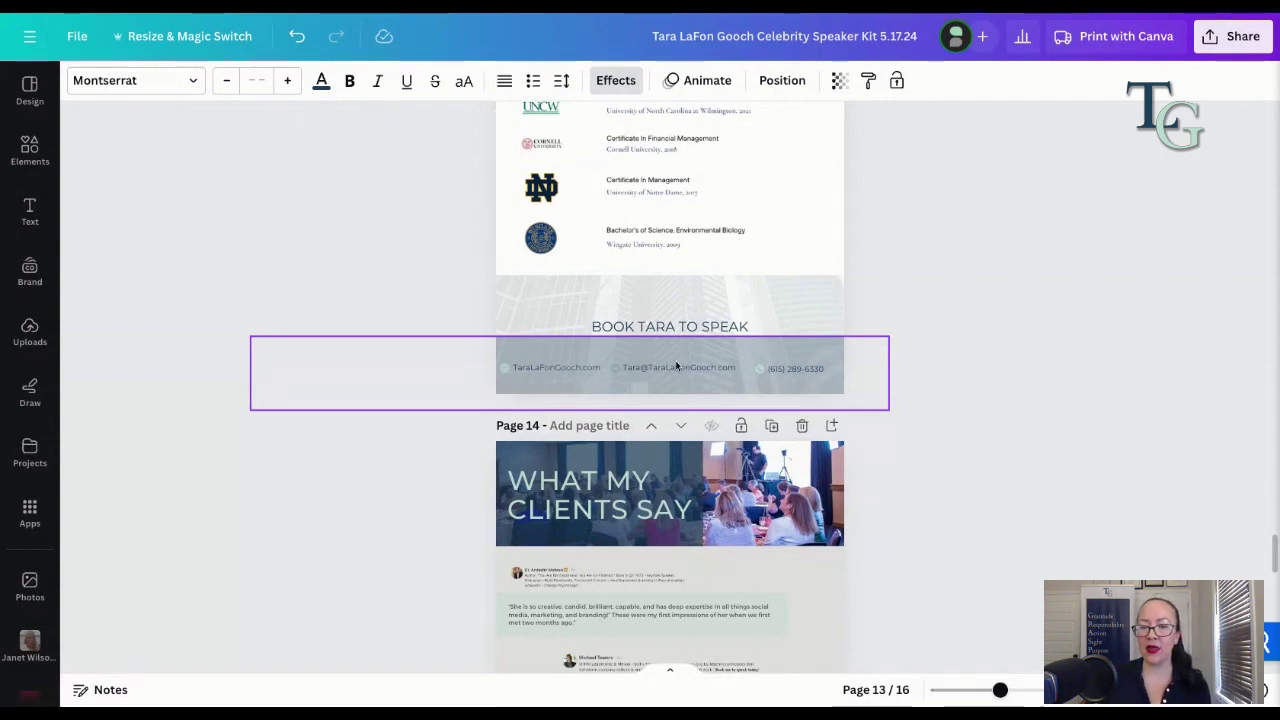
Step: Scroll back up past page 2's testimonials and booking footer to page 3's MBA biography header
scroll(670, 390, "up", 15)
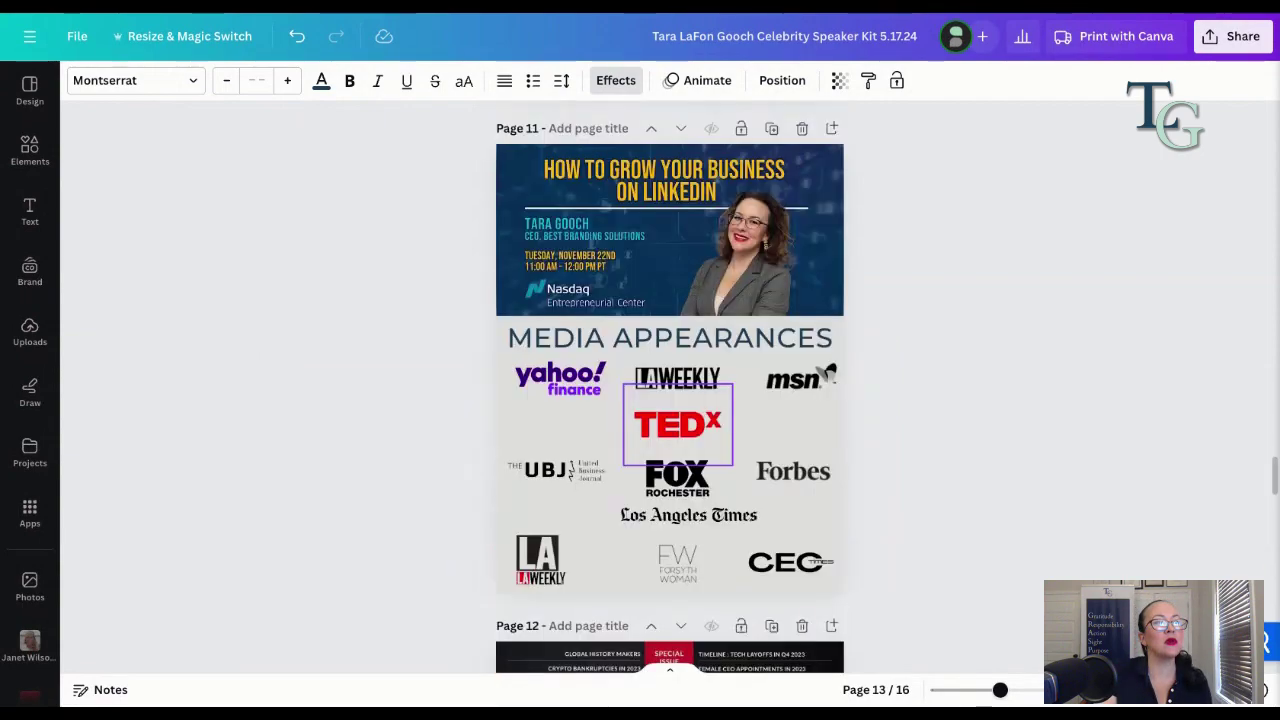
scroll(670, 390, "up", 20)
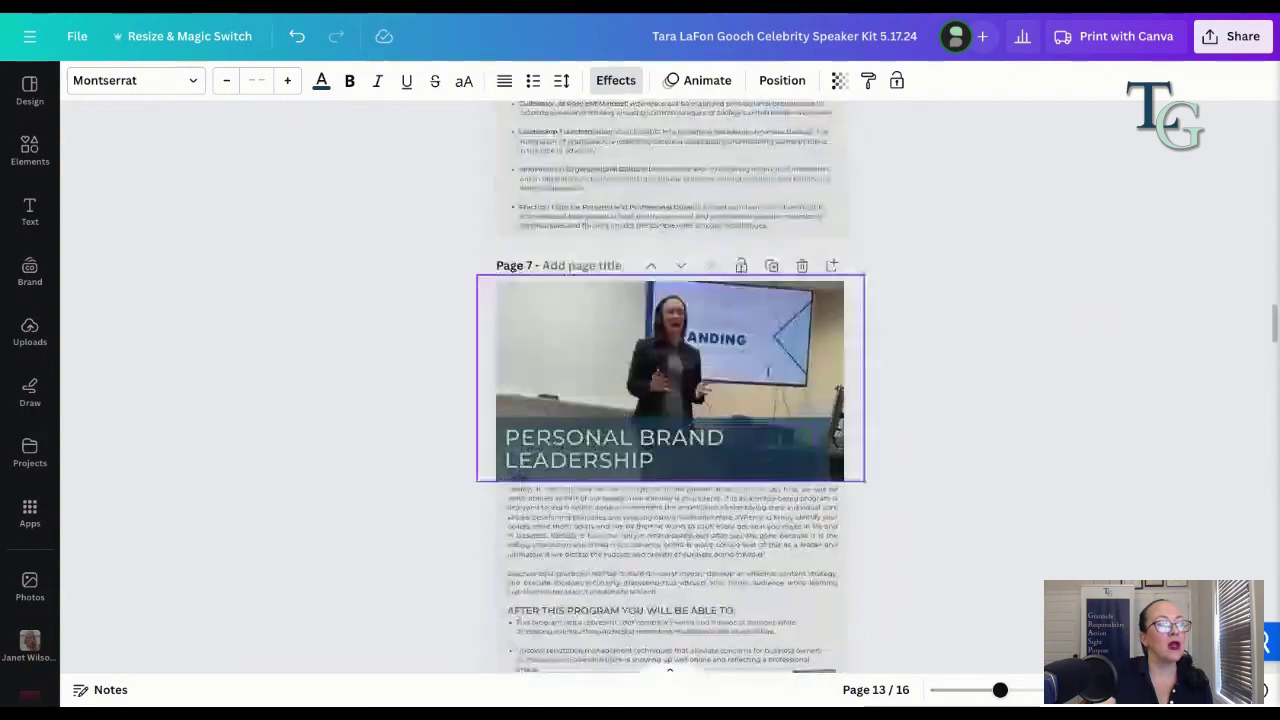
scroll(670, 390, "down", 8)
scroll(670, 390, "up", 1)
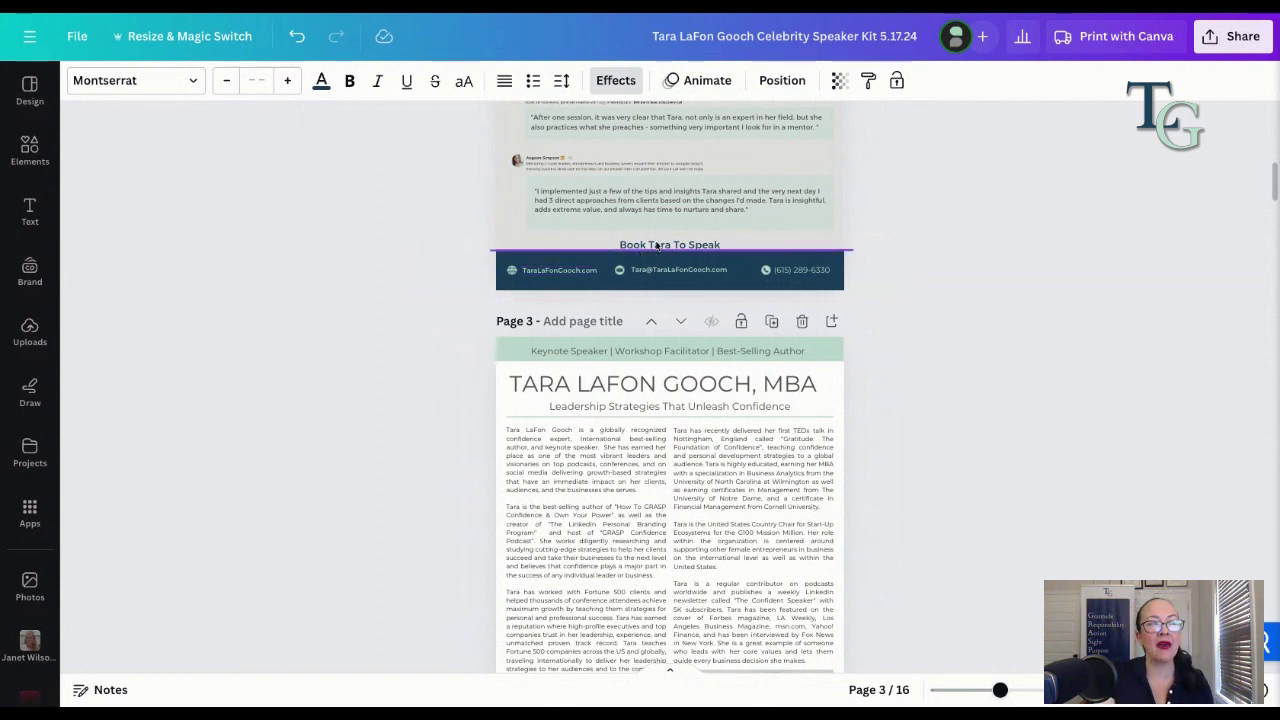
Step: Scroll down from the page 3 biography through the kit to page 15's 'WHAT MY CLIENTS SAY' quotes
scroll(657, 279, "down", 1)
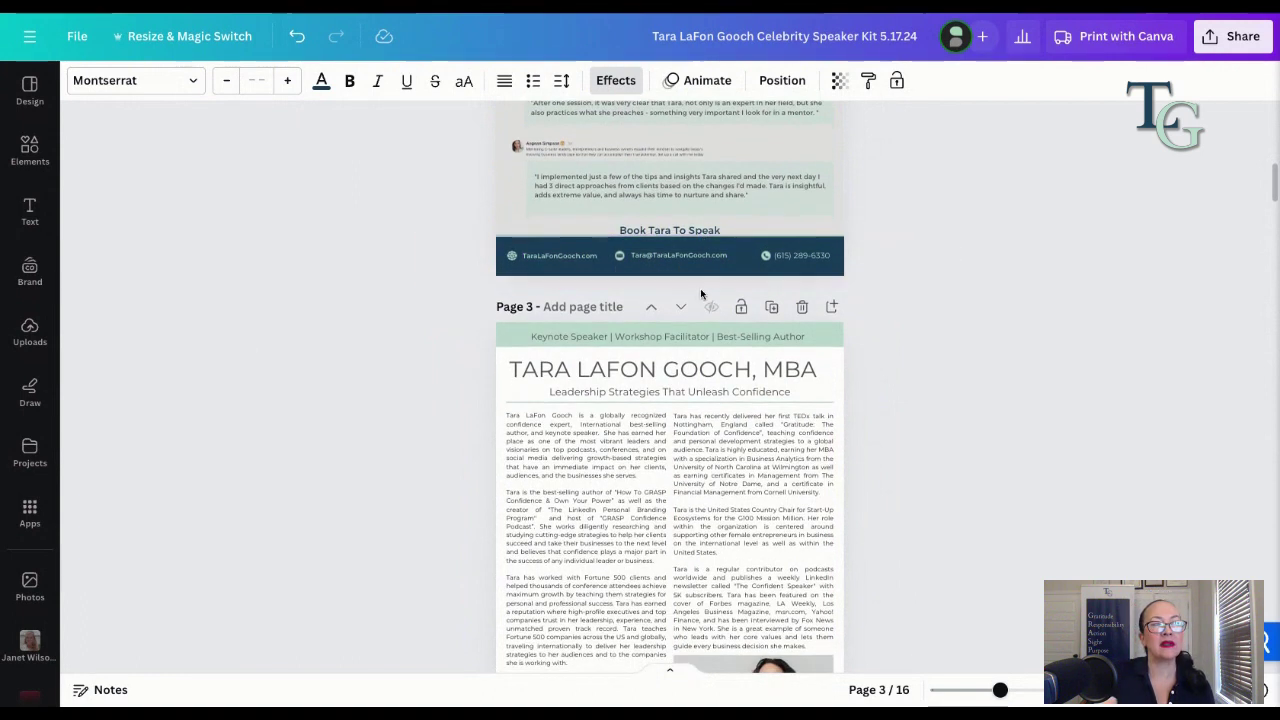
scroll(700, 288, "down", 6)
scroll(700, 288, "down", 5)
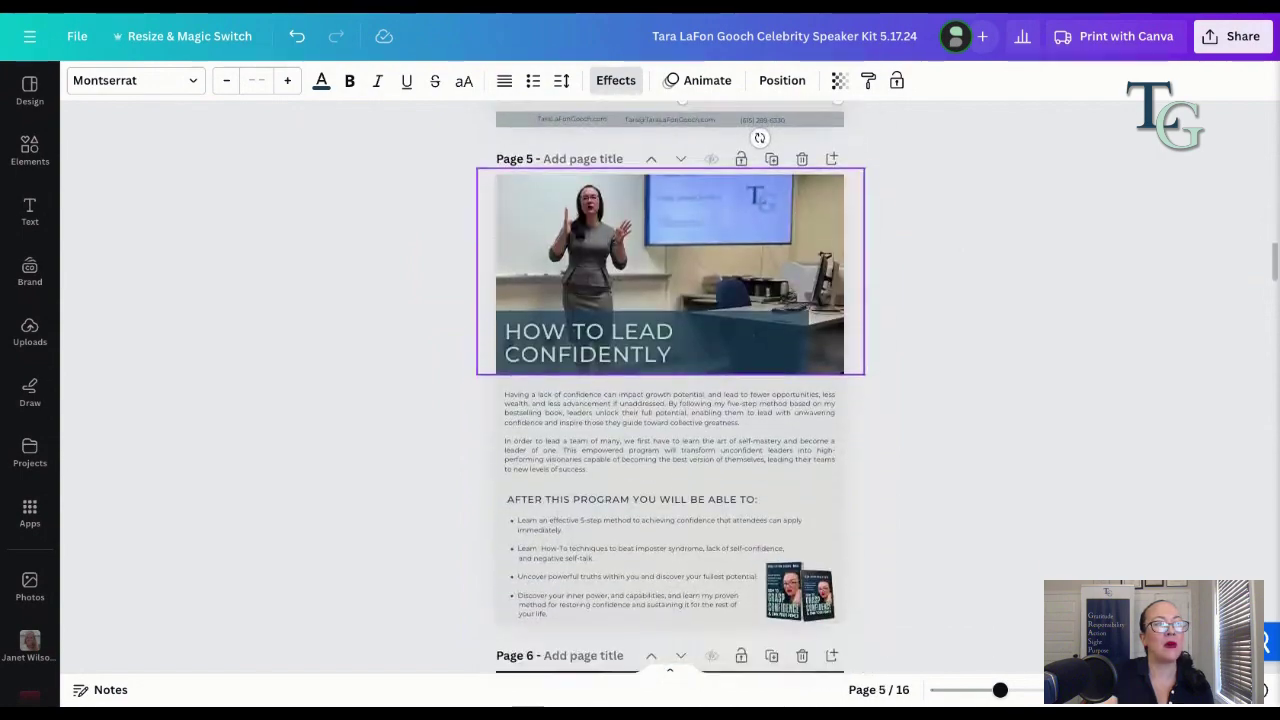
scroll(640, 242, "up", 1)
scroll(630, 380, "down", 5)
scroll(630, 380, "down", 10)
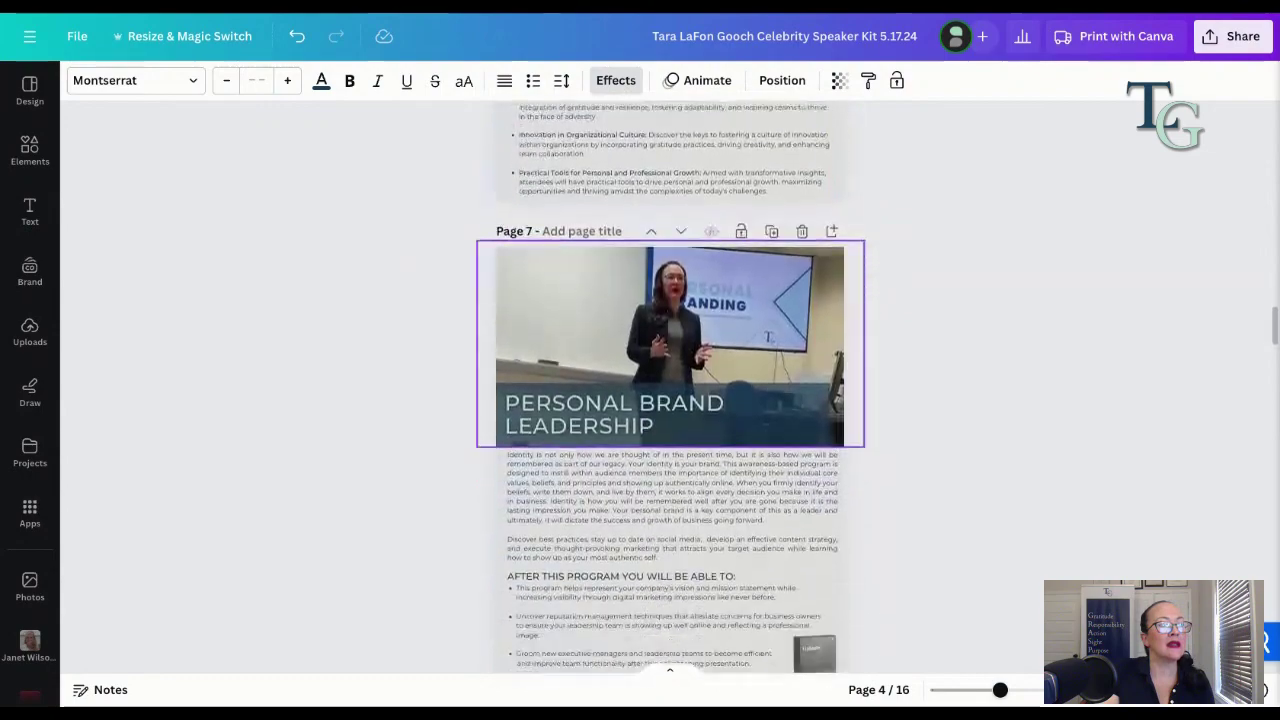
scroll(670, 390, "down", 12)
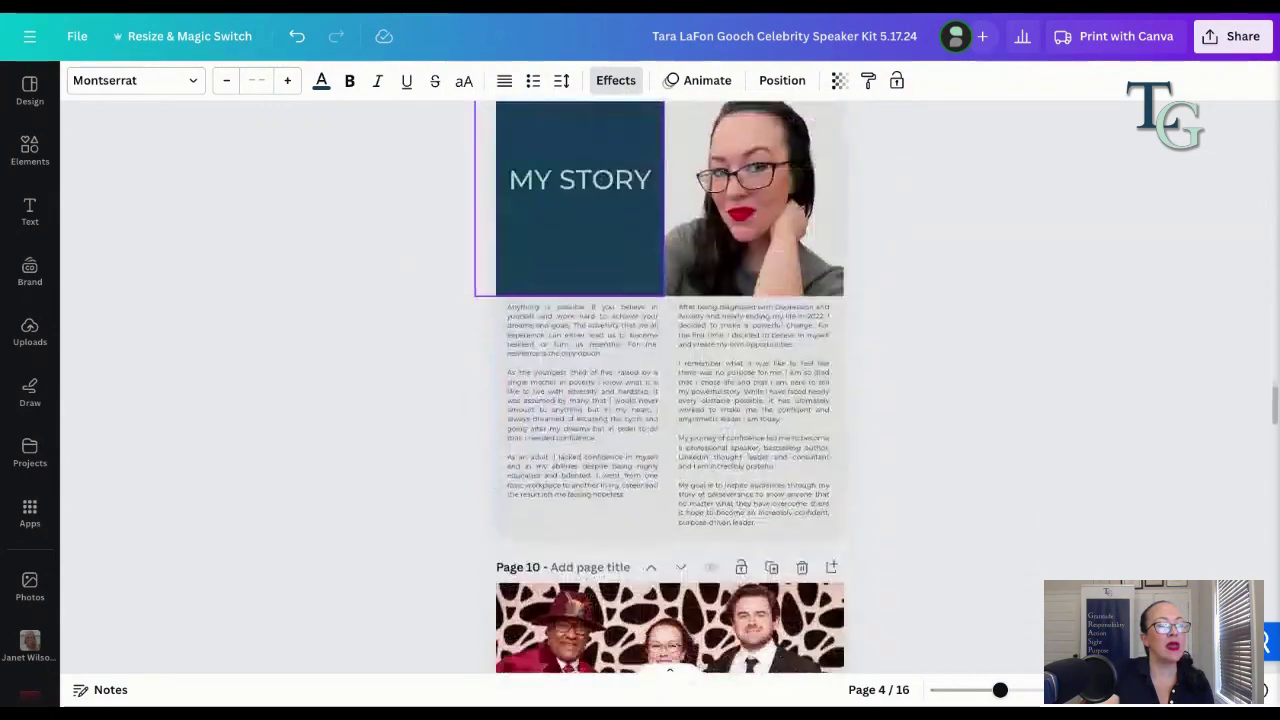
scroll(670, 390, "down", 3)
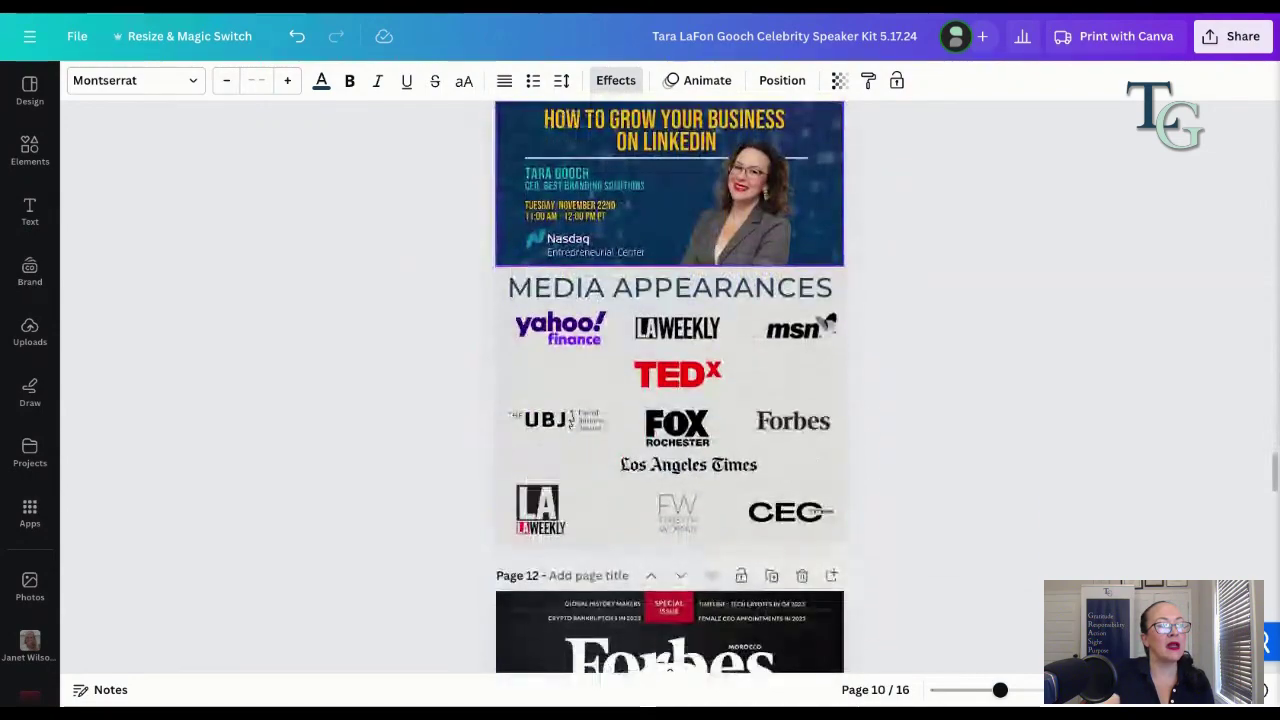
scroll(670, 390, "down", 8)
scroll(754, 304, "down", 5)
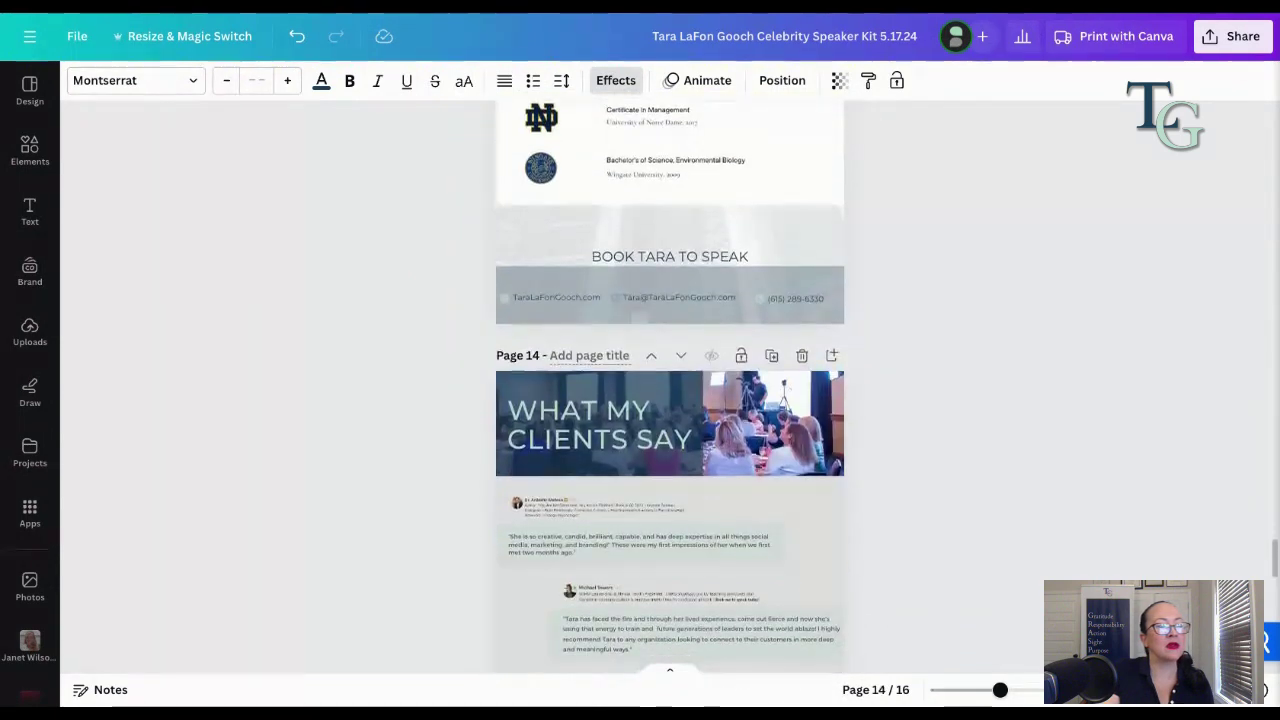
scroll(754, 304, "down", 10)
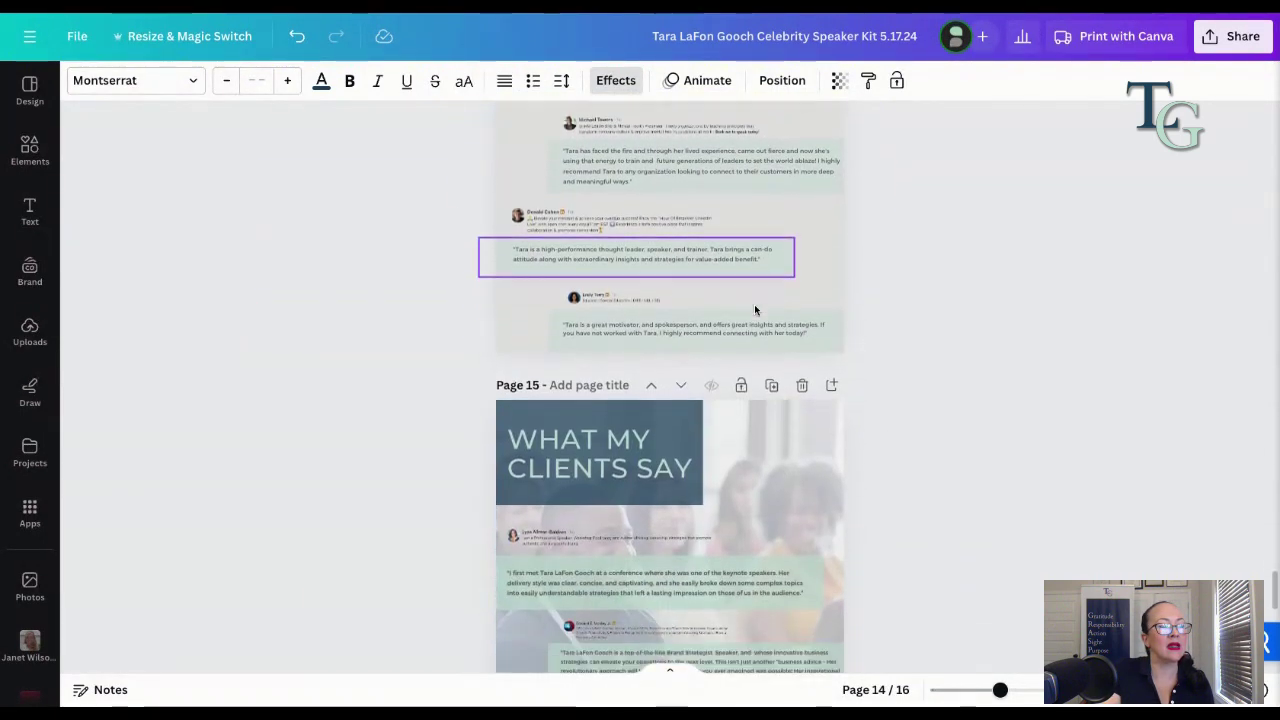